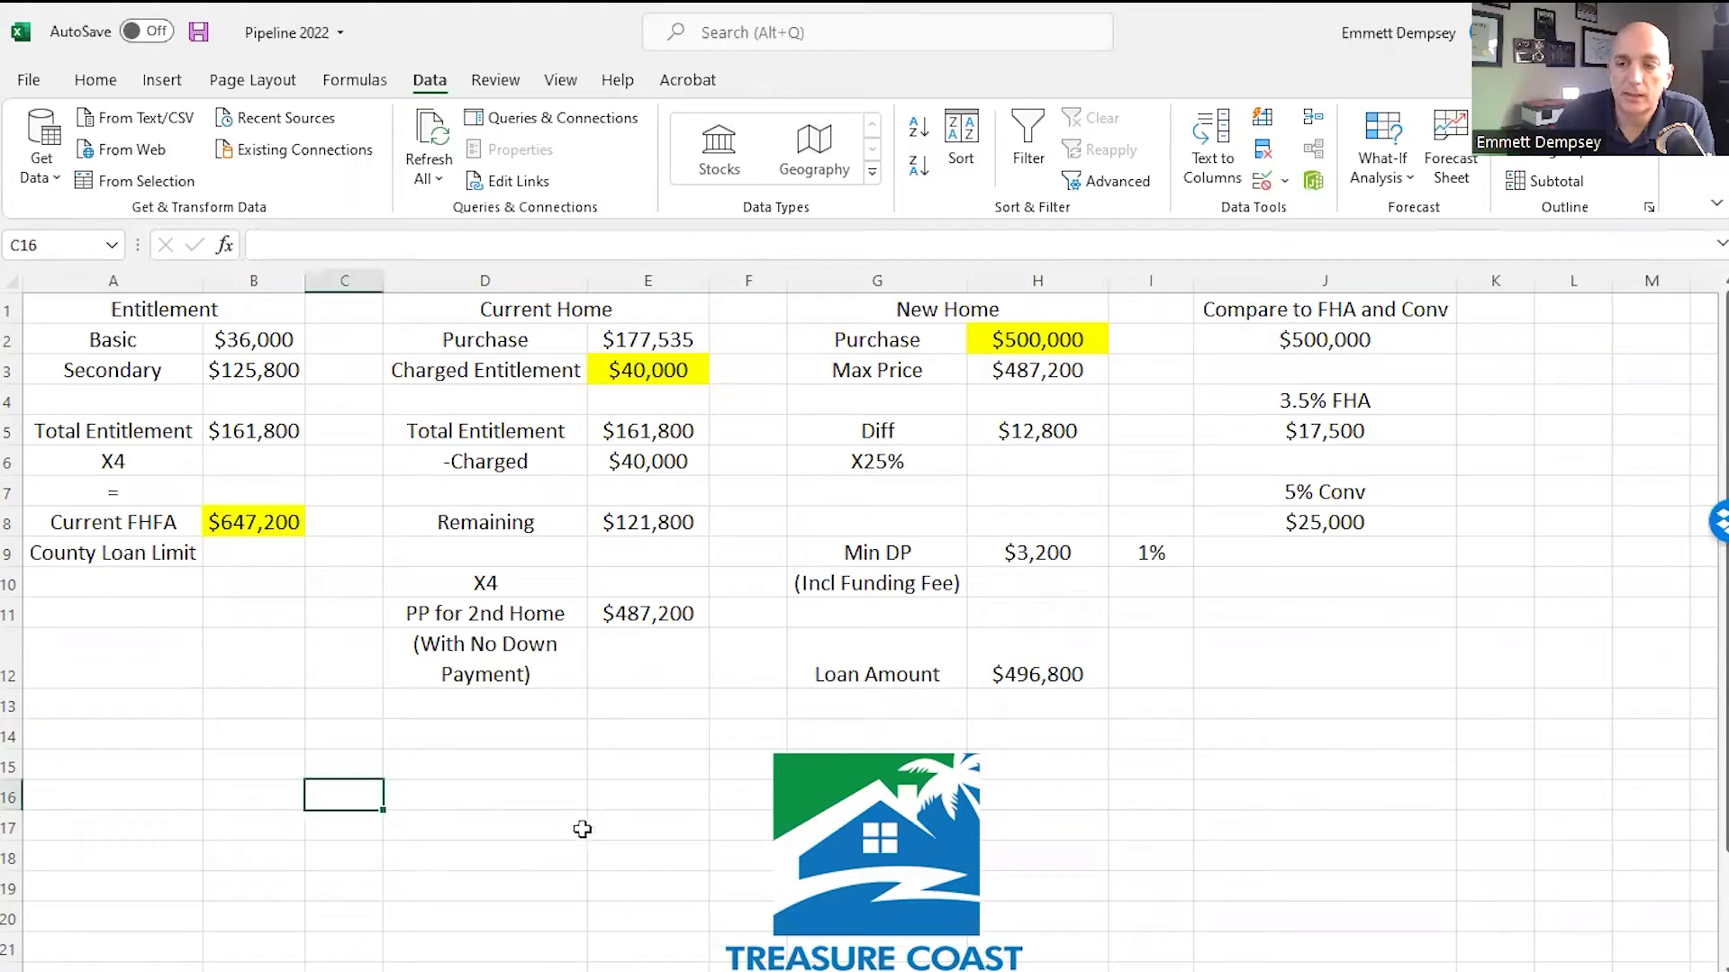
Examine the secondary entitlement amount and the current FHFA county loan limit.
click(183, 648)
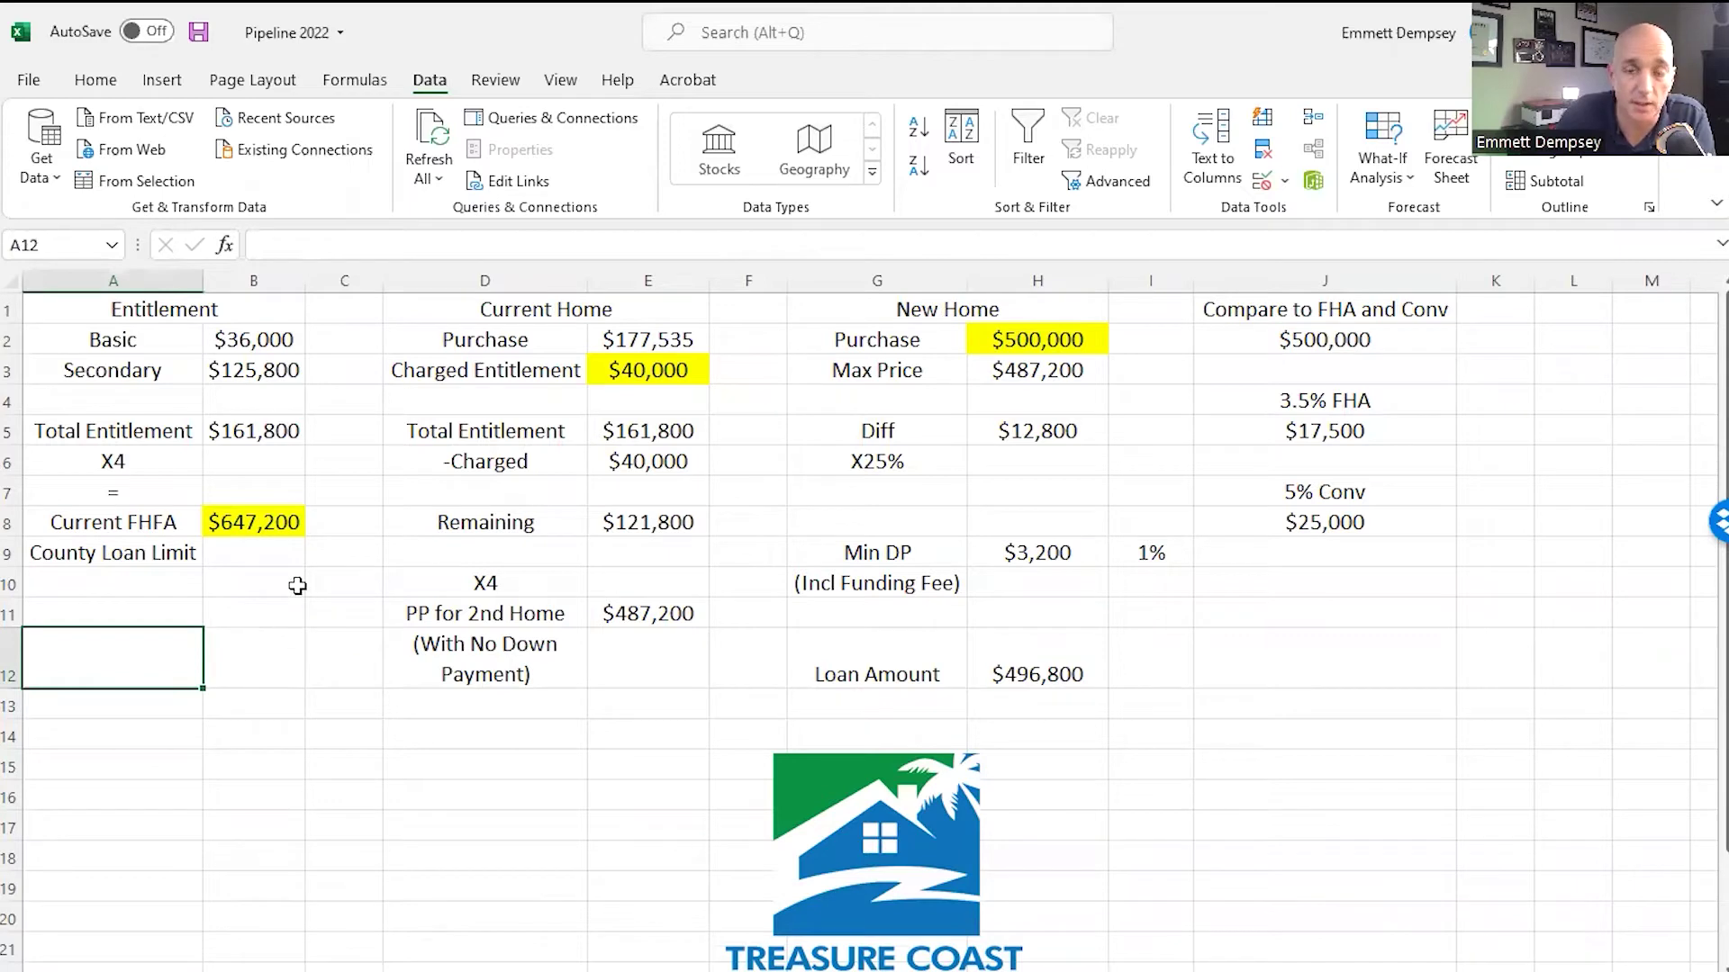
click(258, 516)
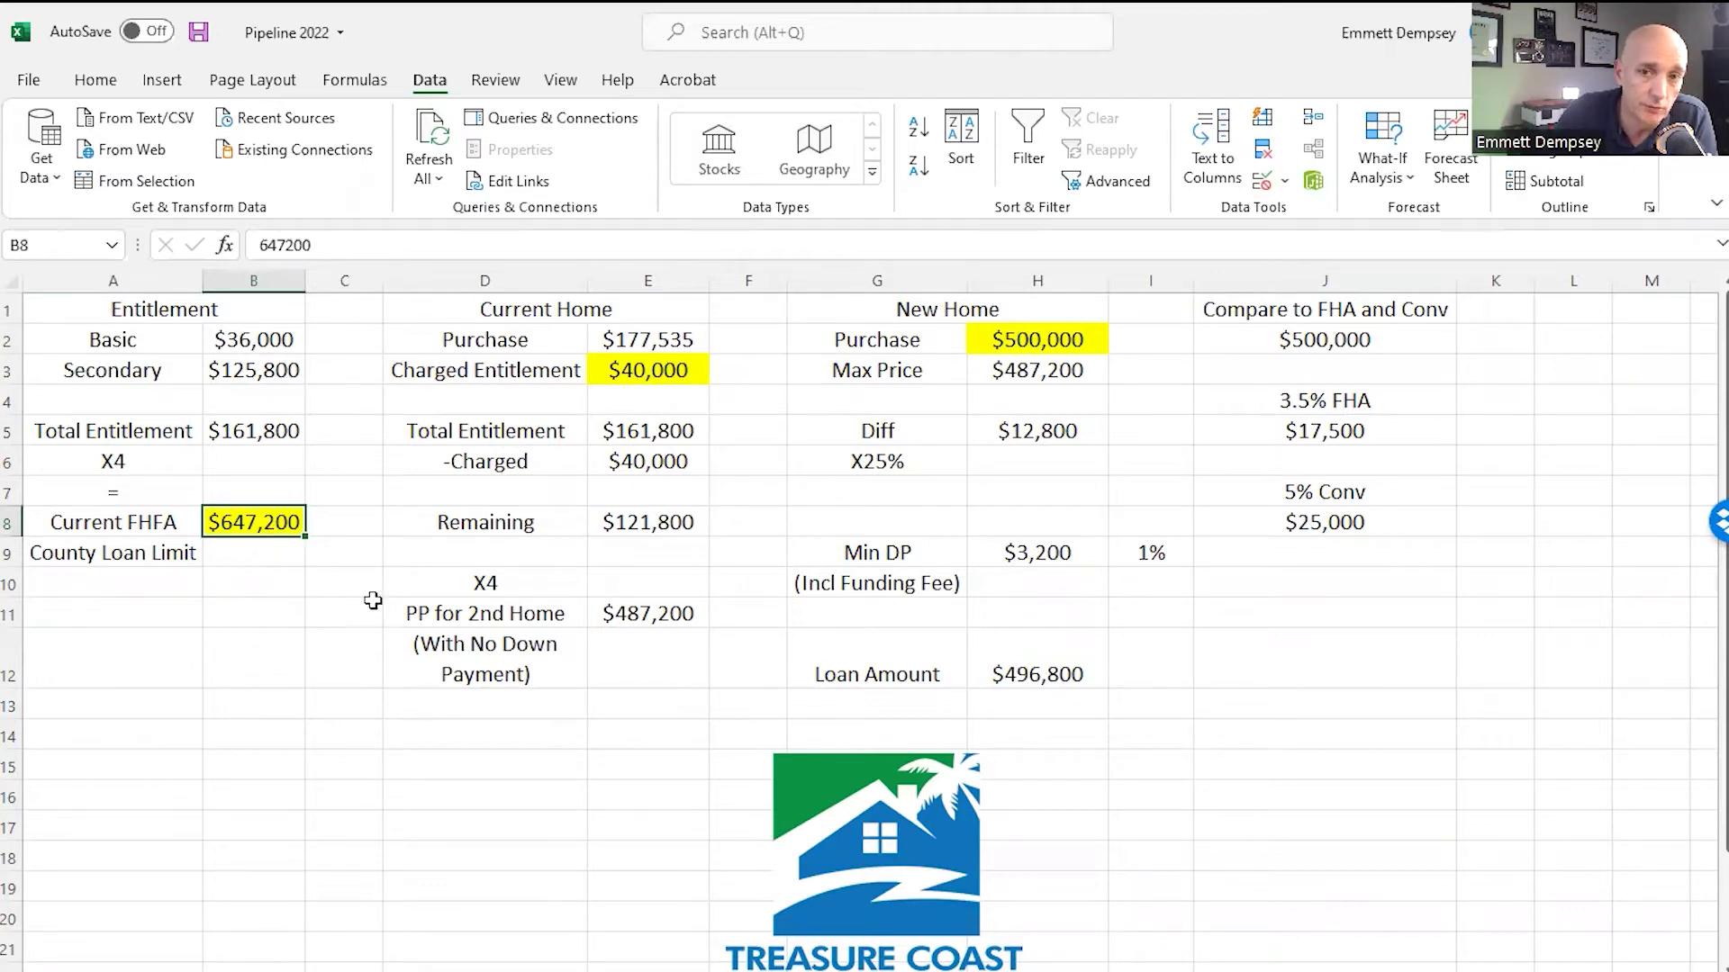
click(245, 376)
click(248, 520)
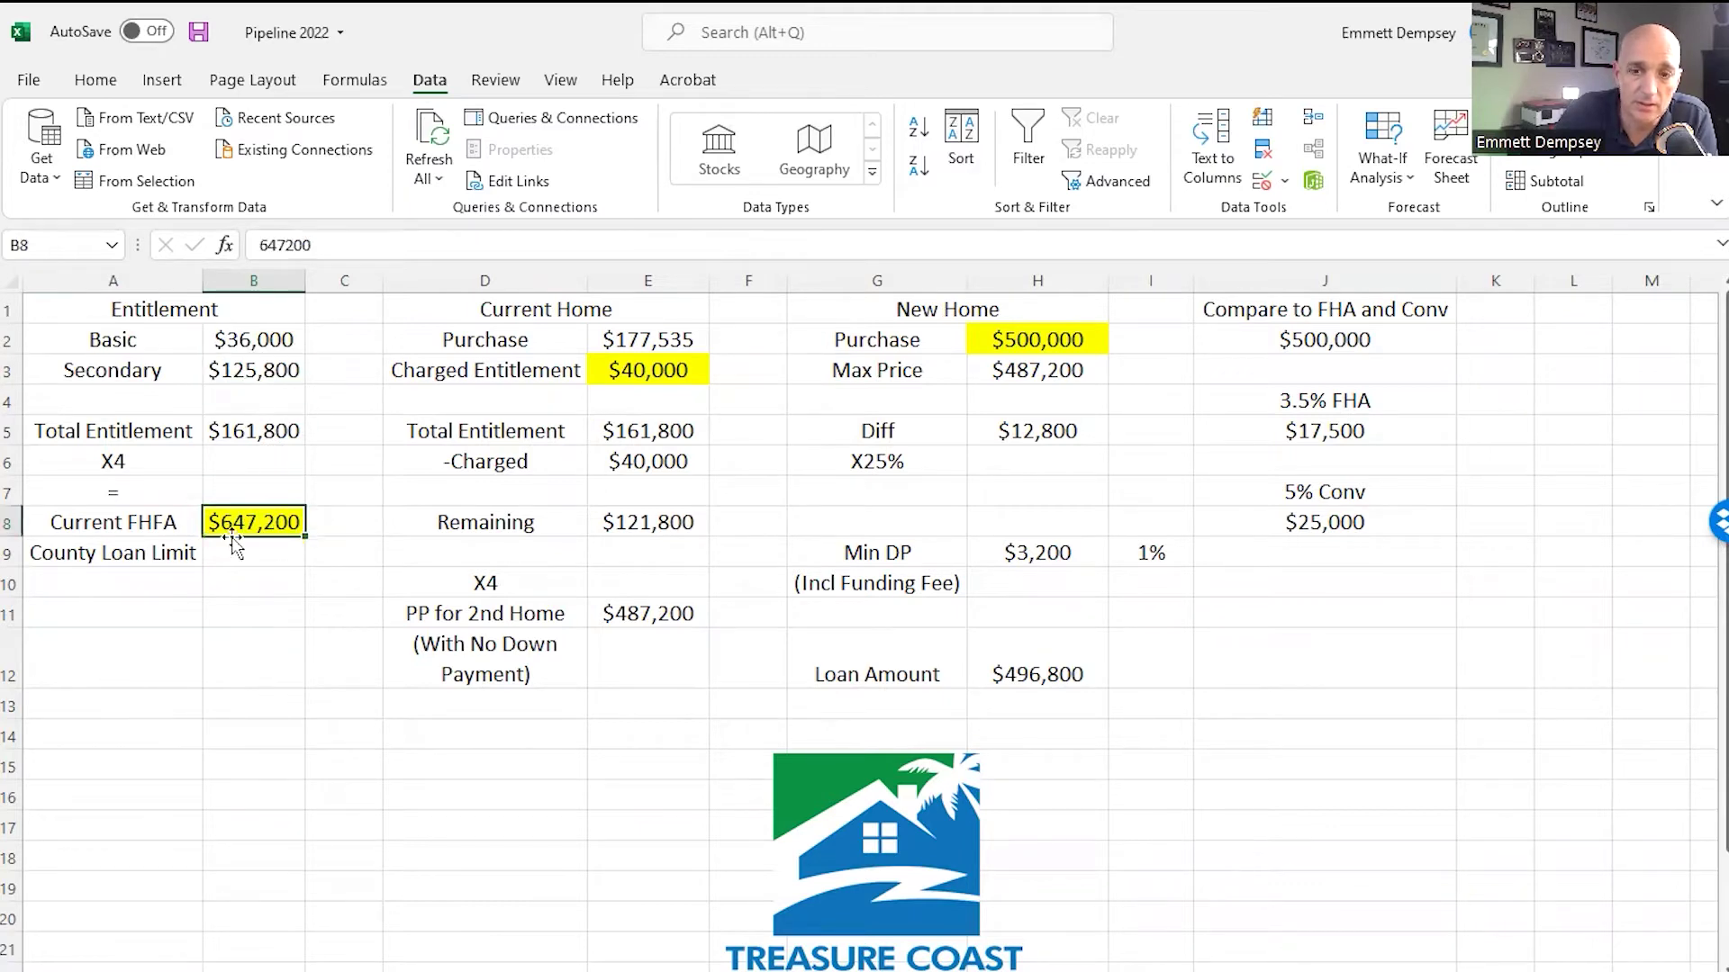
click(251, 378)
click(254, 528)
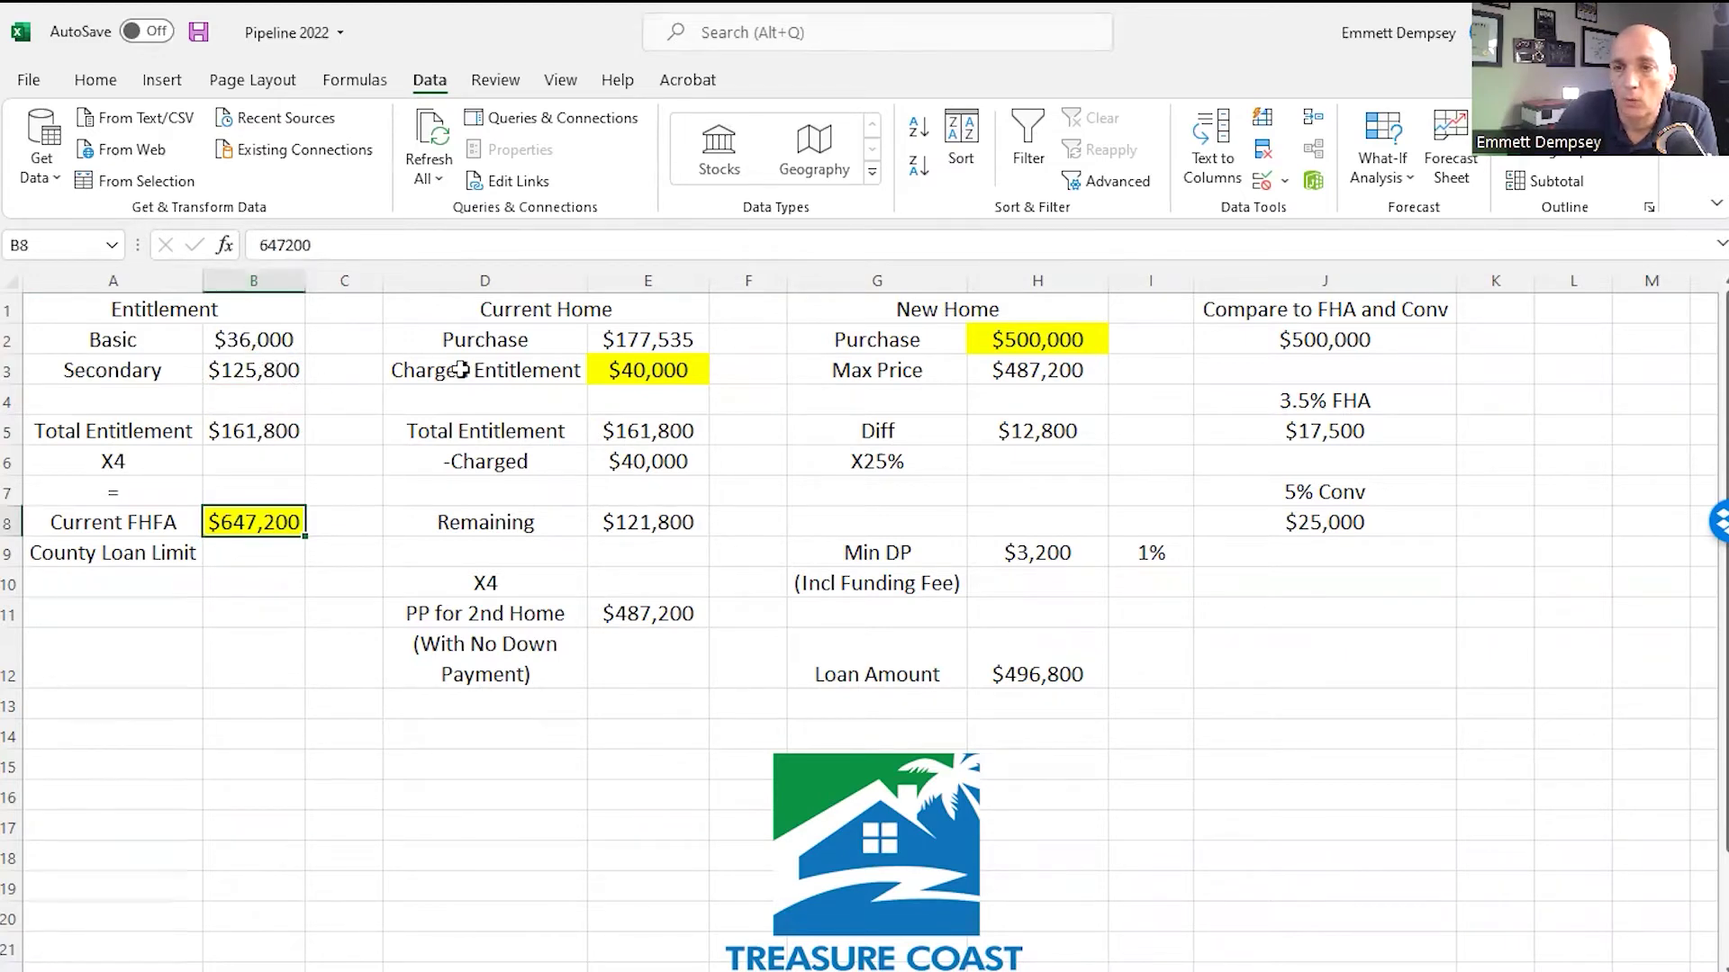
Set the current home's charged entitlement to $0.
click(624, 372)
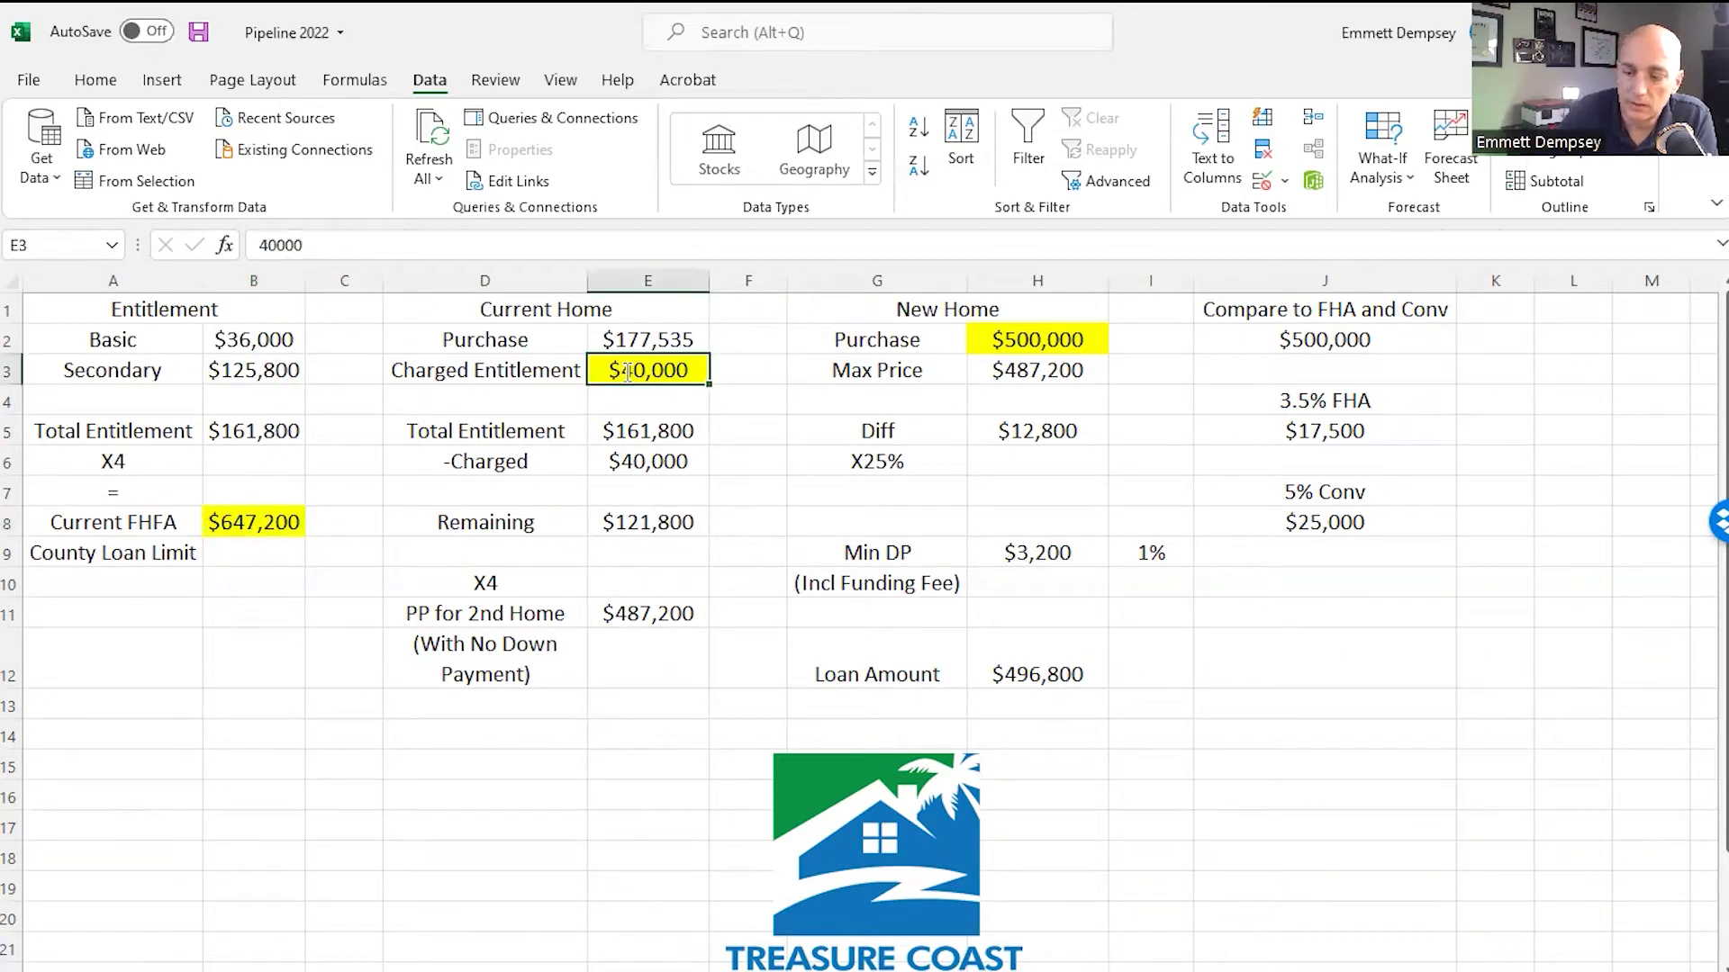
text(0)
key(Return)
click(271, 681)
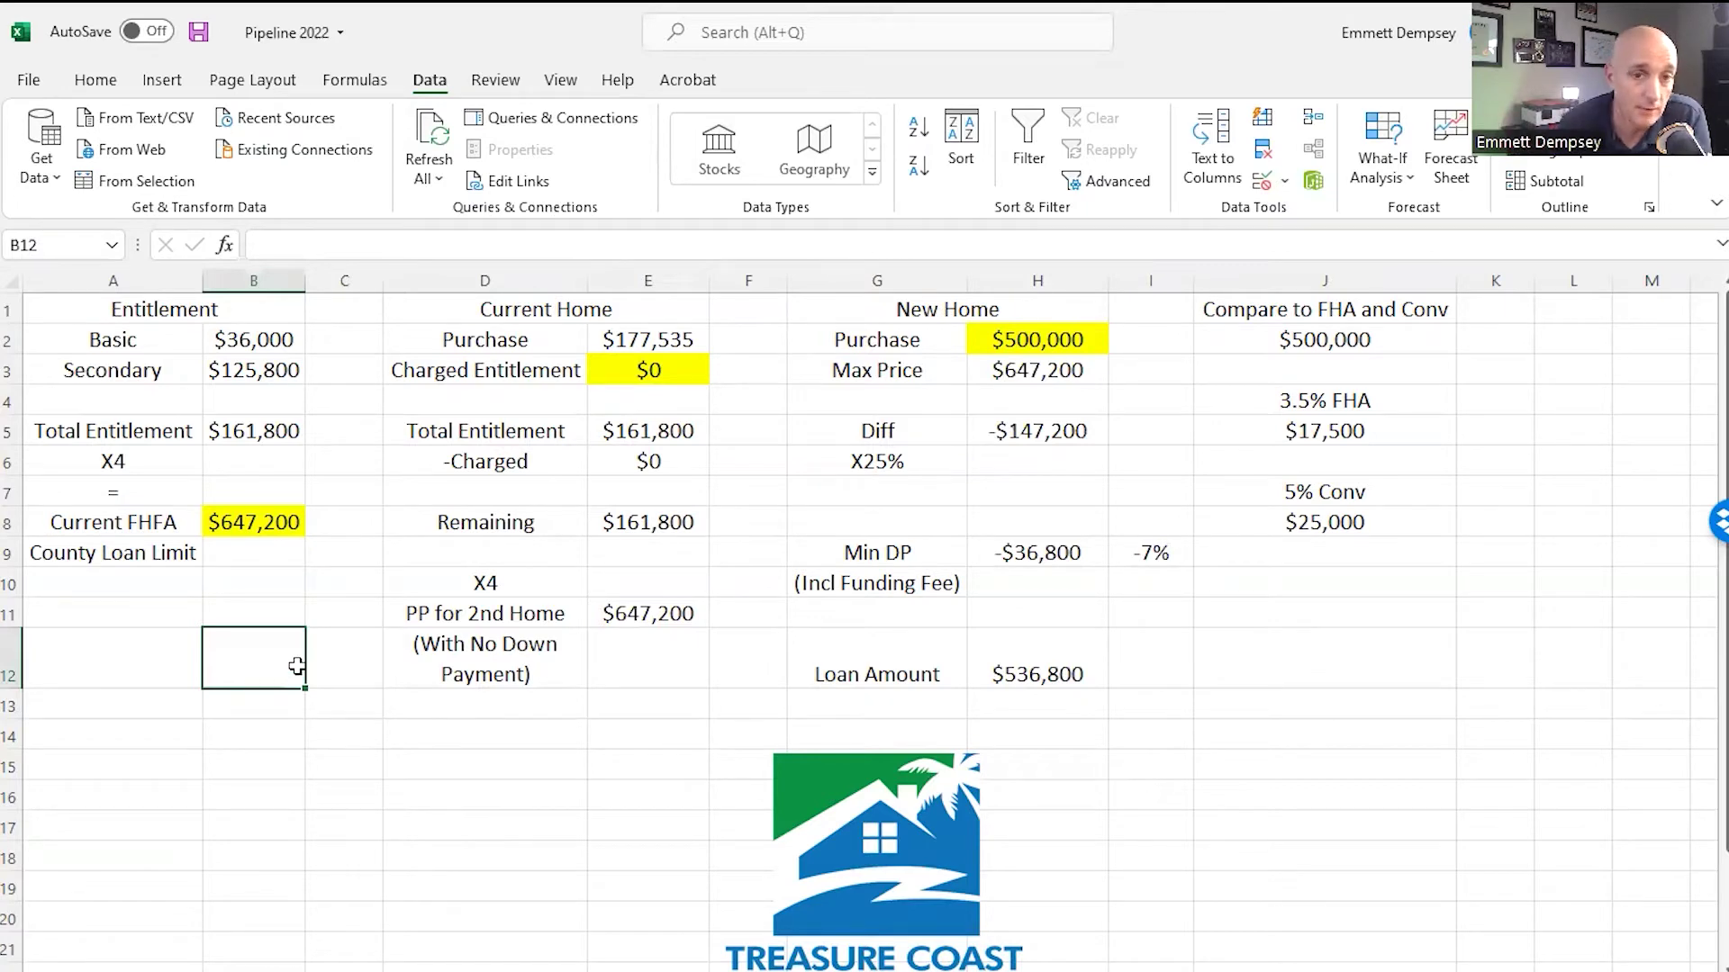
click(353, 756)
click(231, 522)
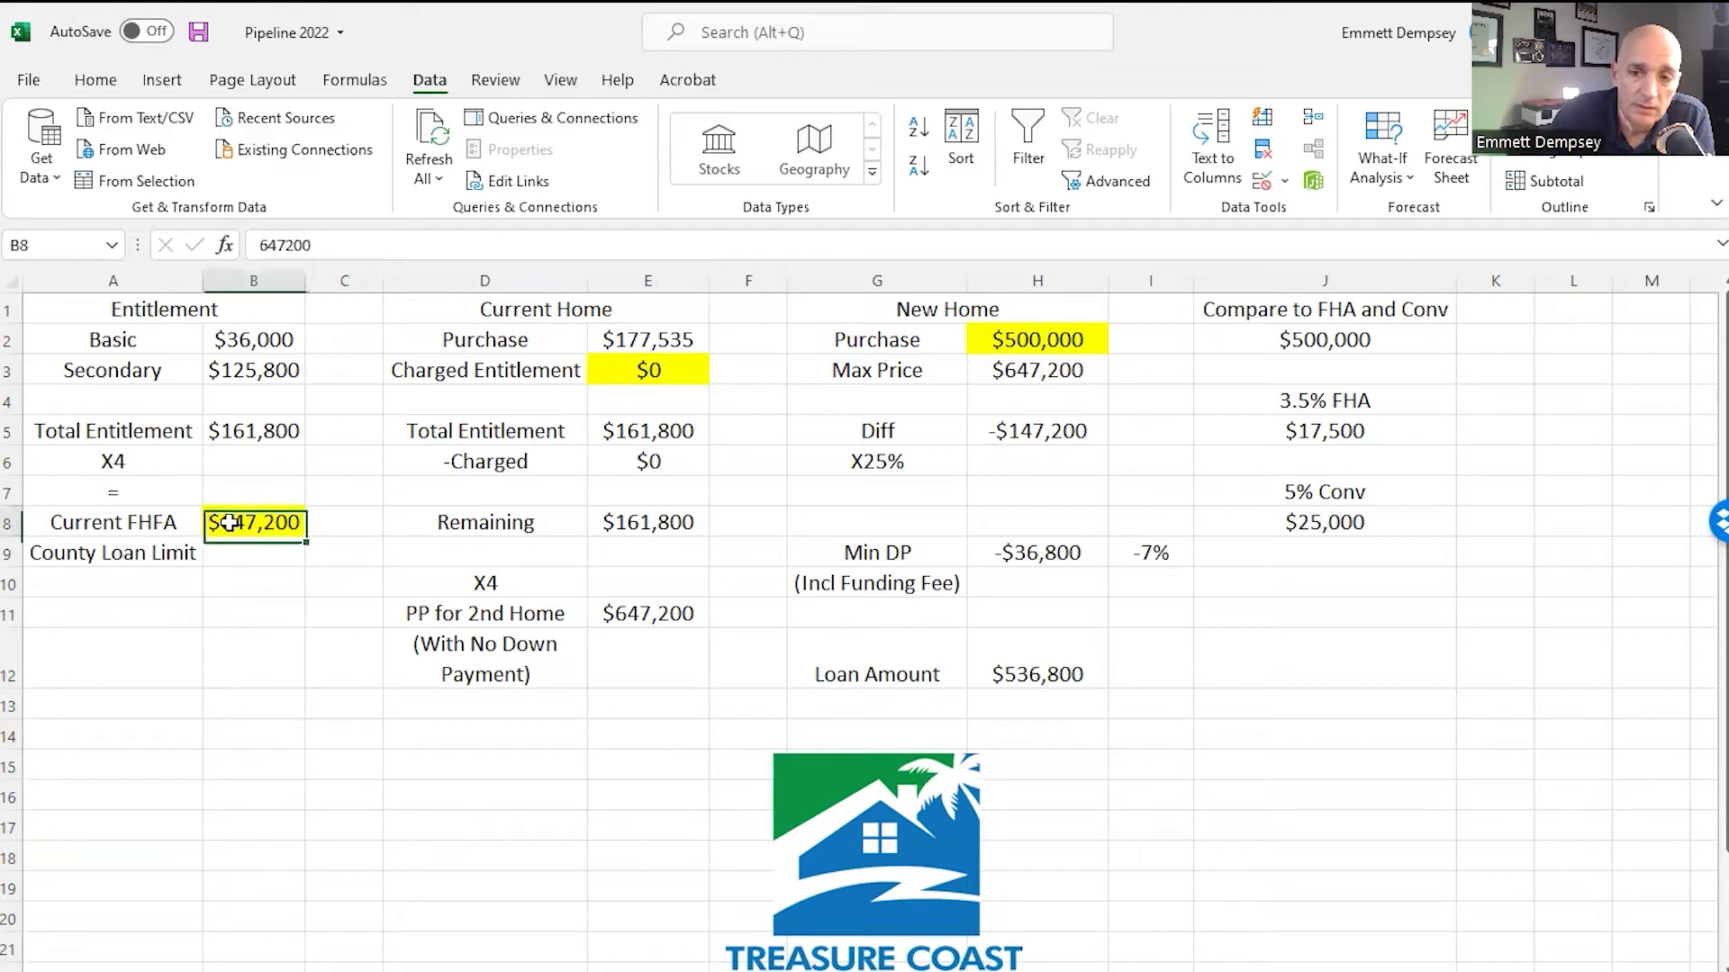
click(255, 604)
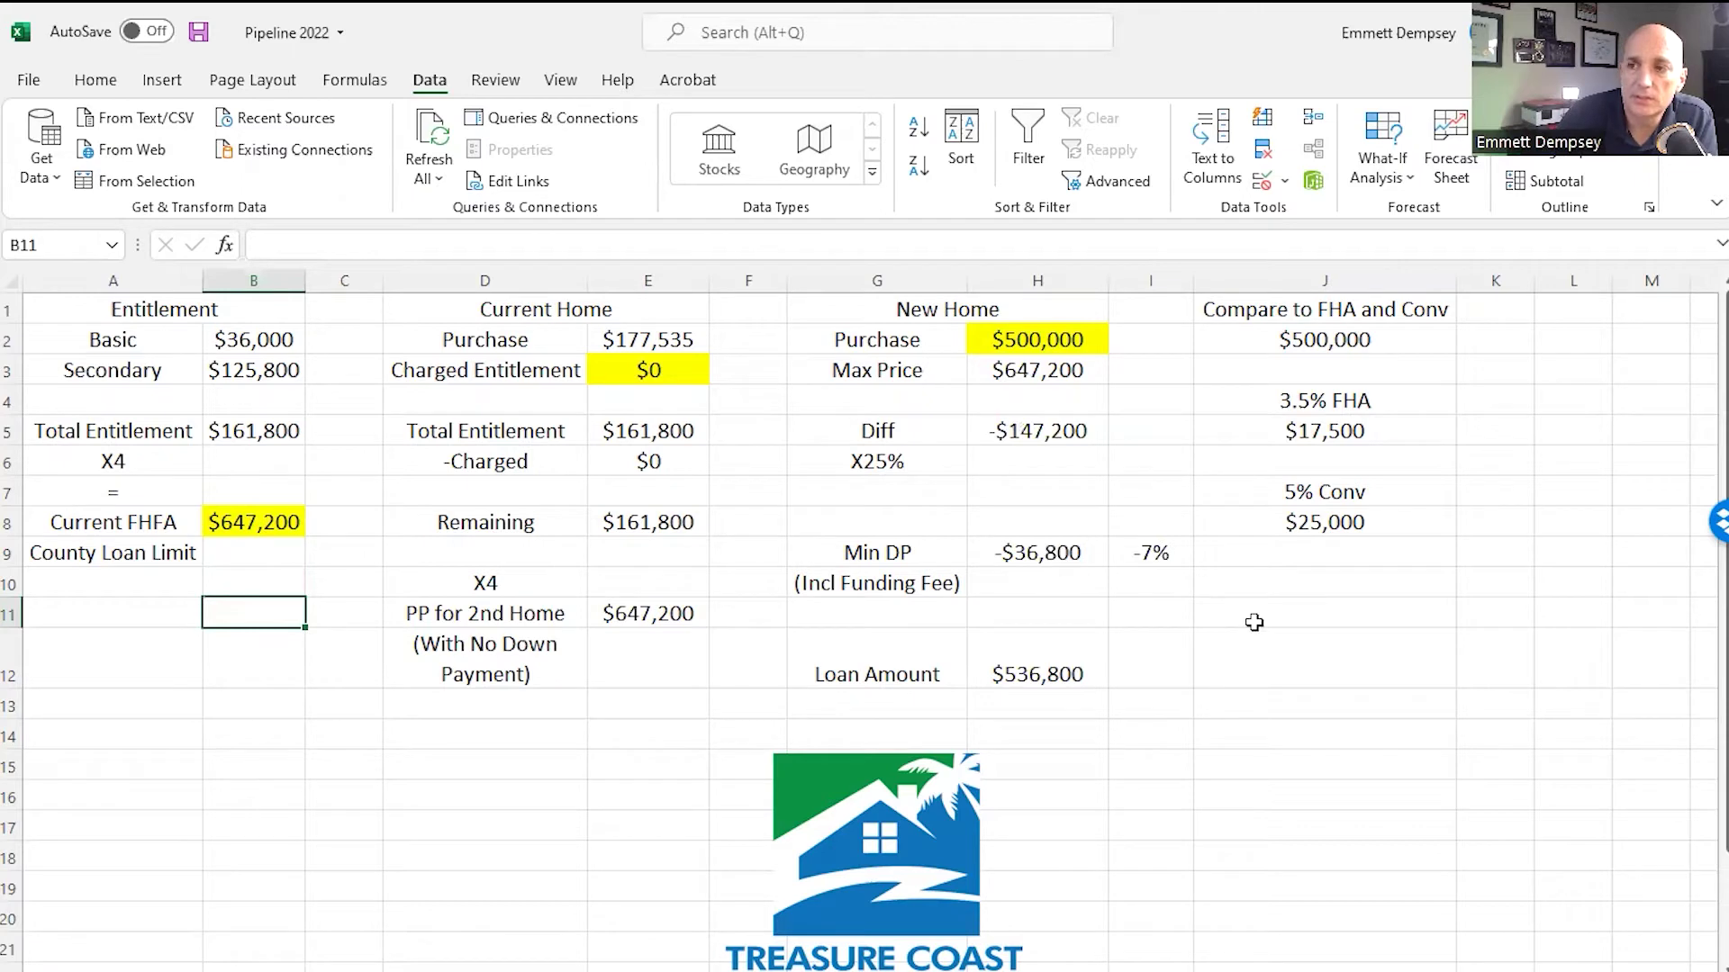
Set the new home's purchase price to $0.
click(1027, 337)
text(0)
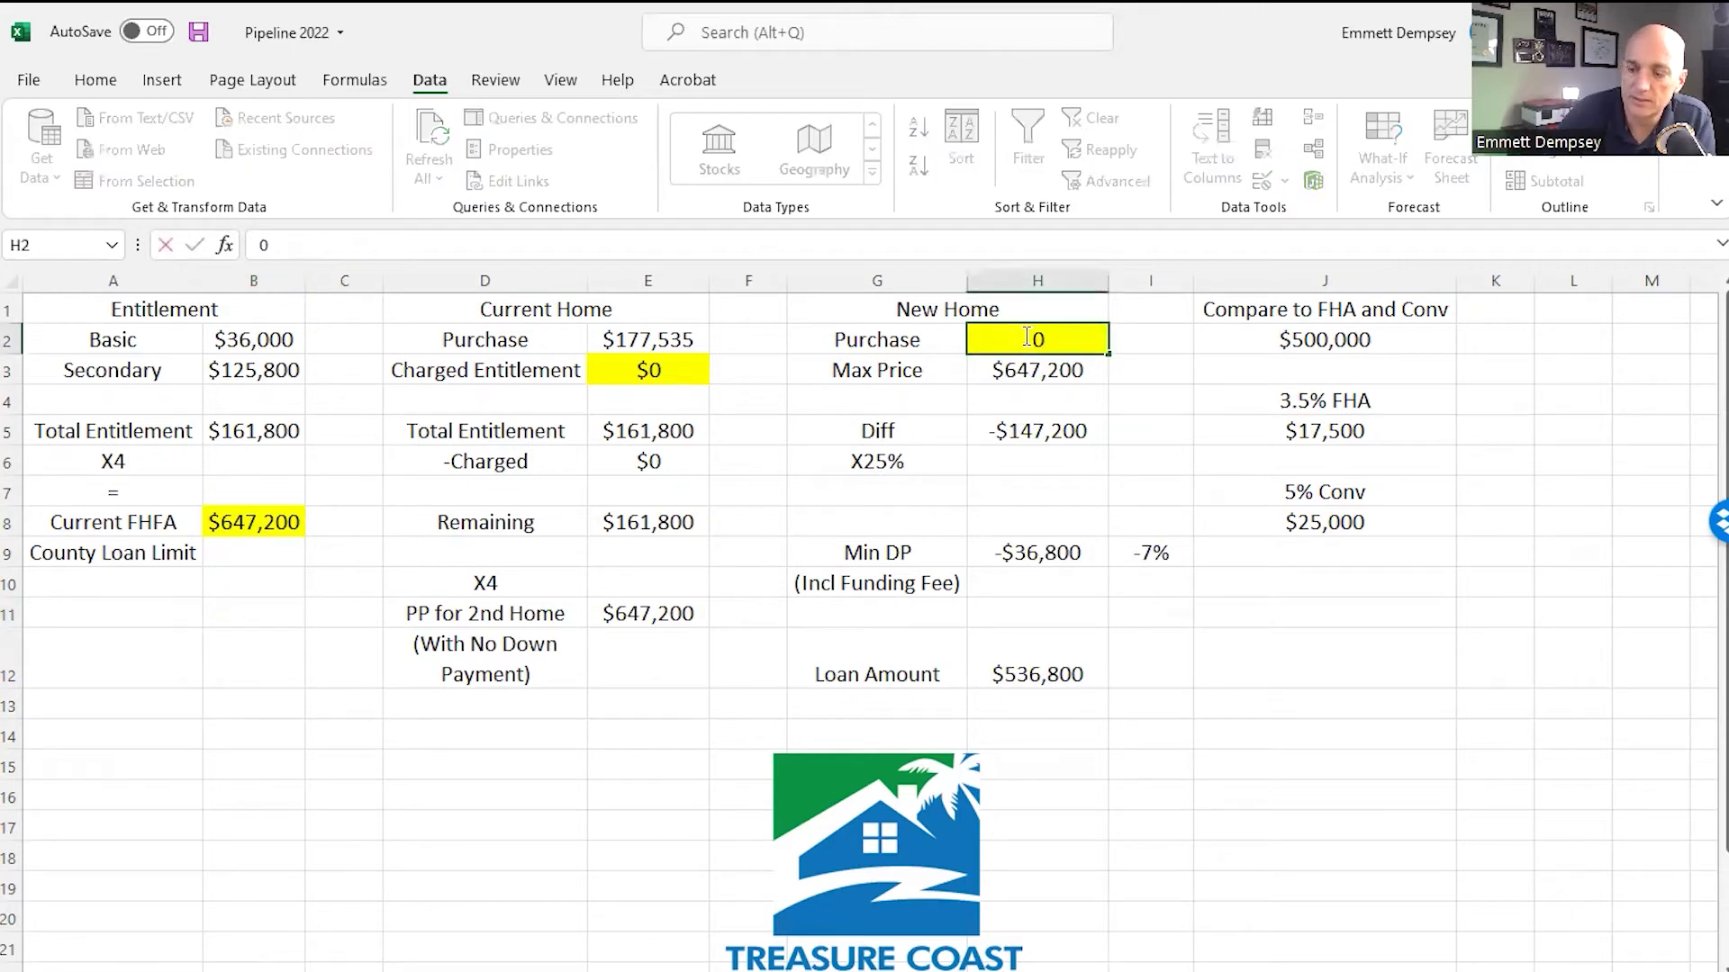
key(Return)
Switch to the redacted COE PDF in Adobe Acrobat and examine the prior loans charged to entitlement.
click(629, 368)
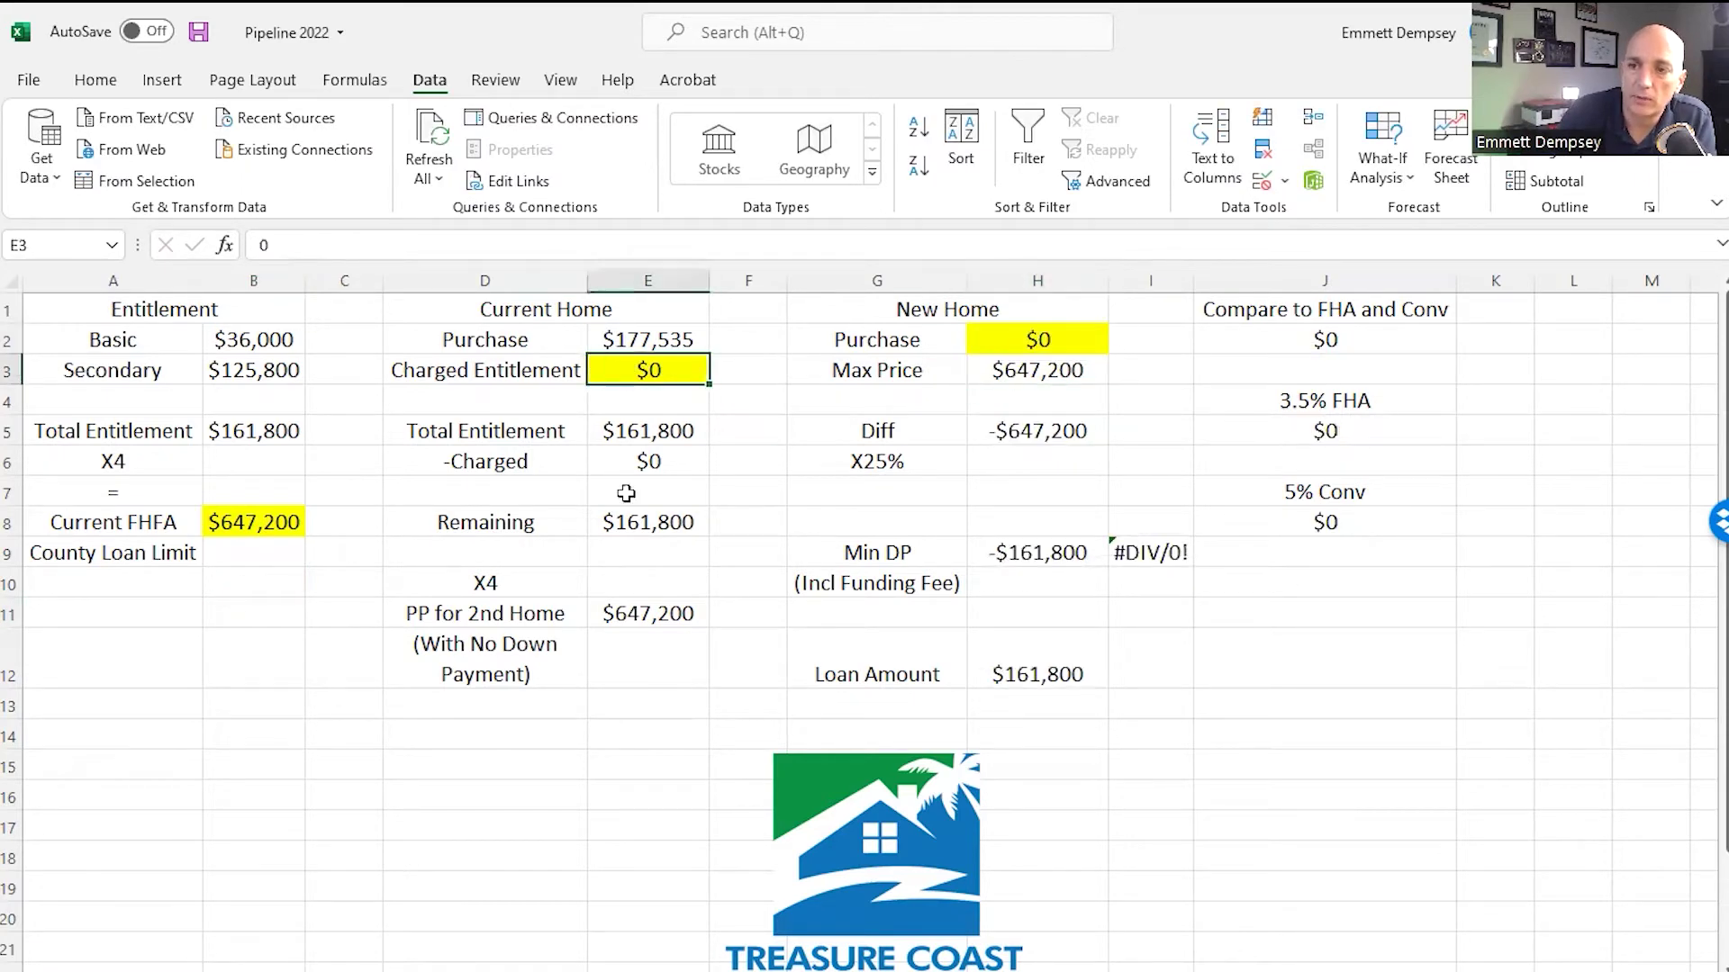
key(alt+Tab)
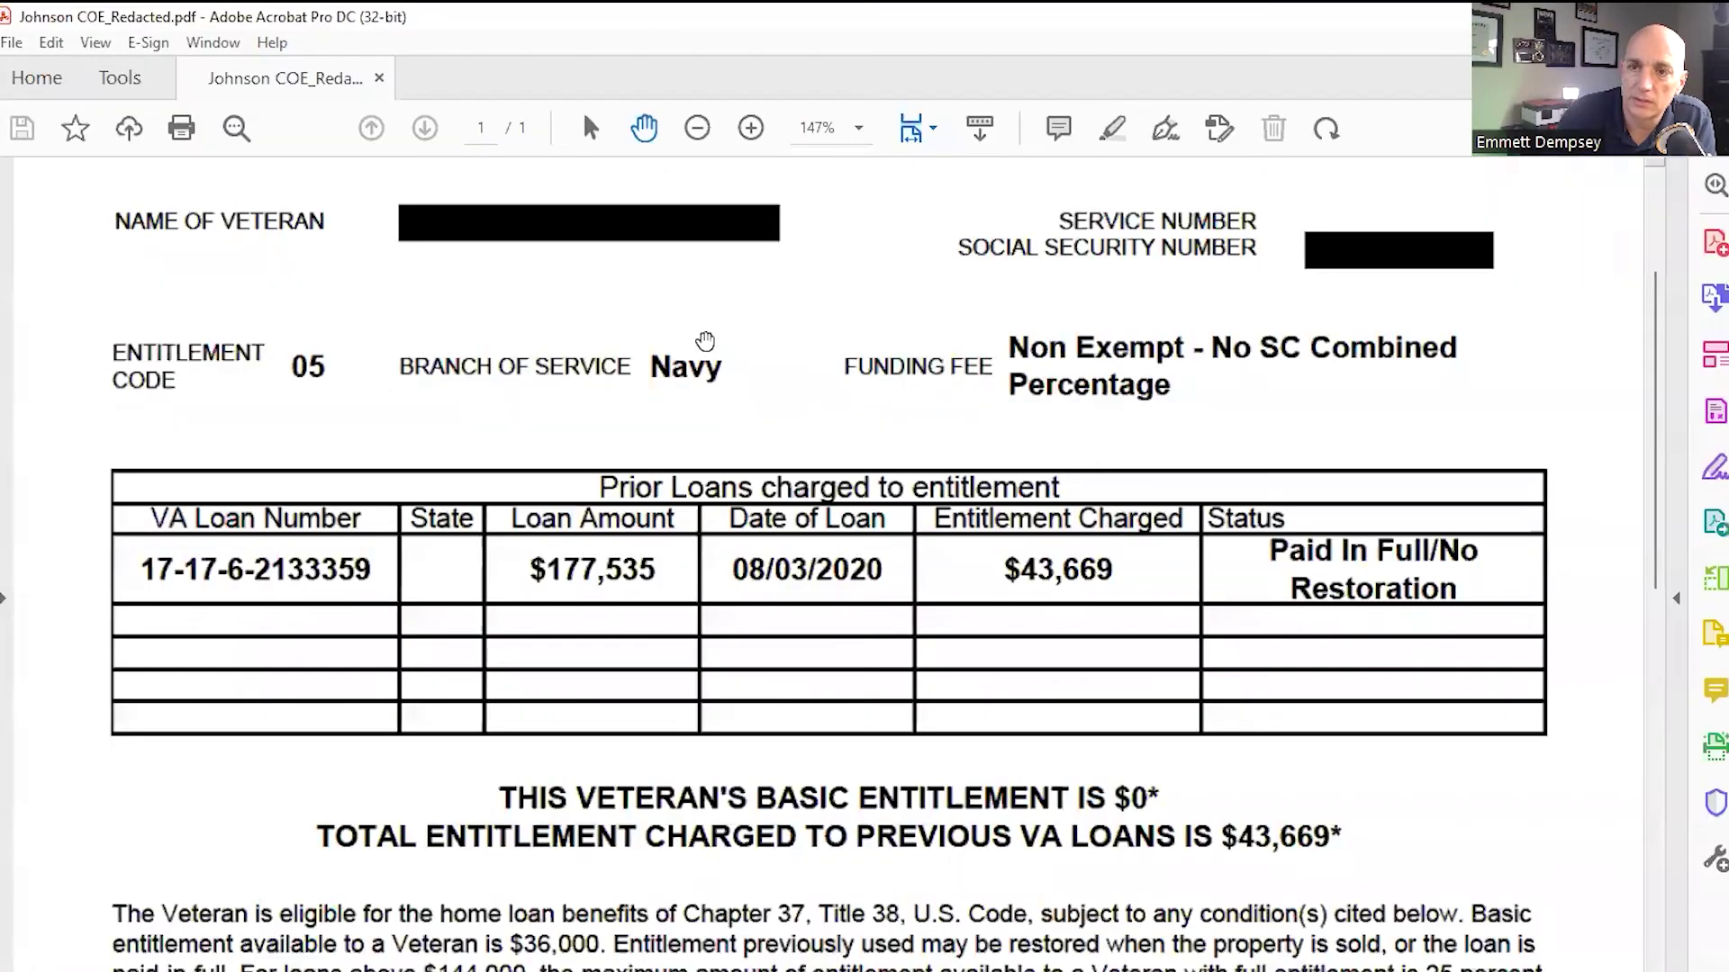
scroll(683, 631, down, 3)
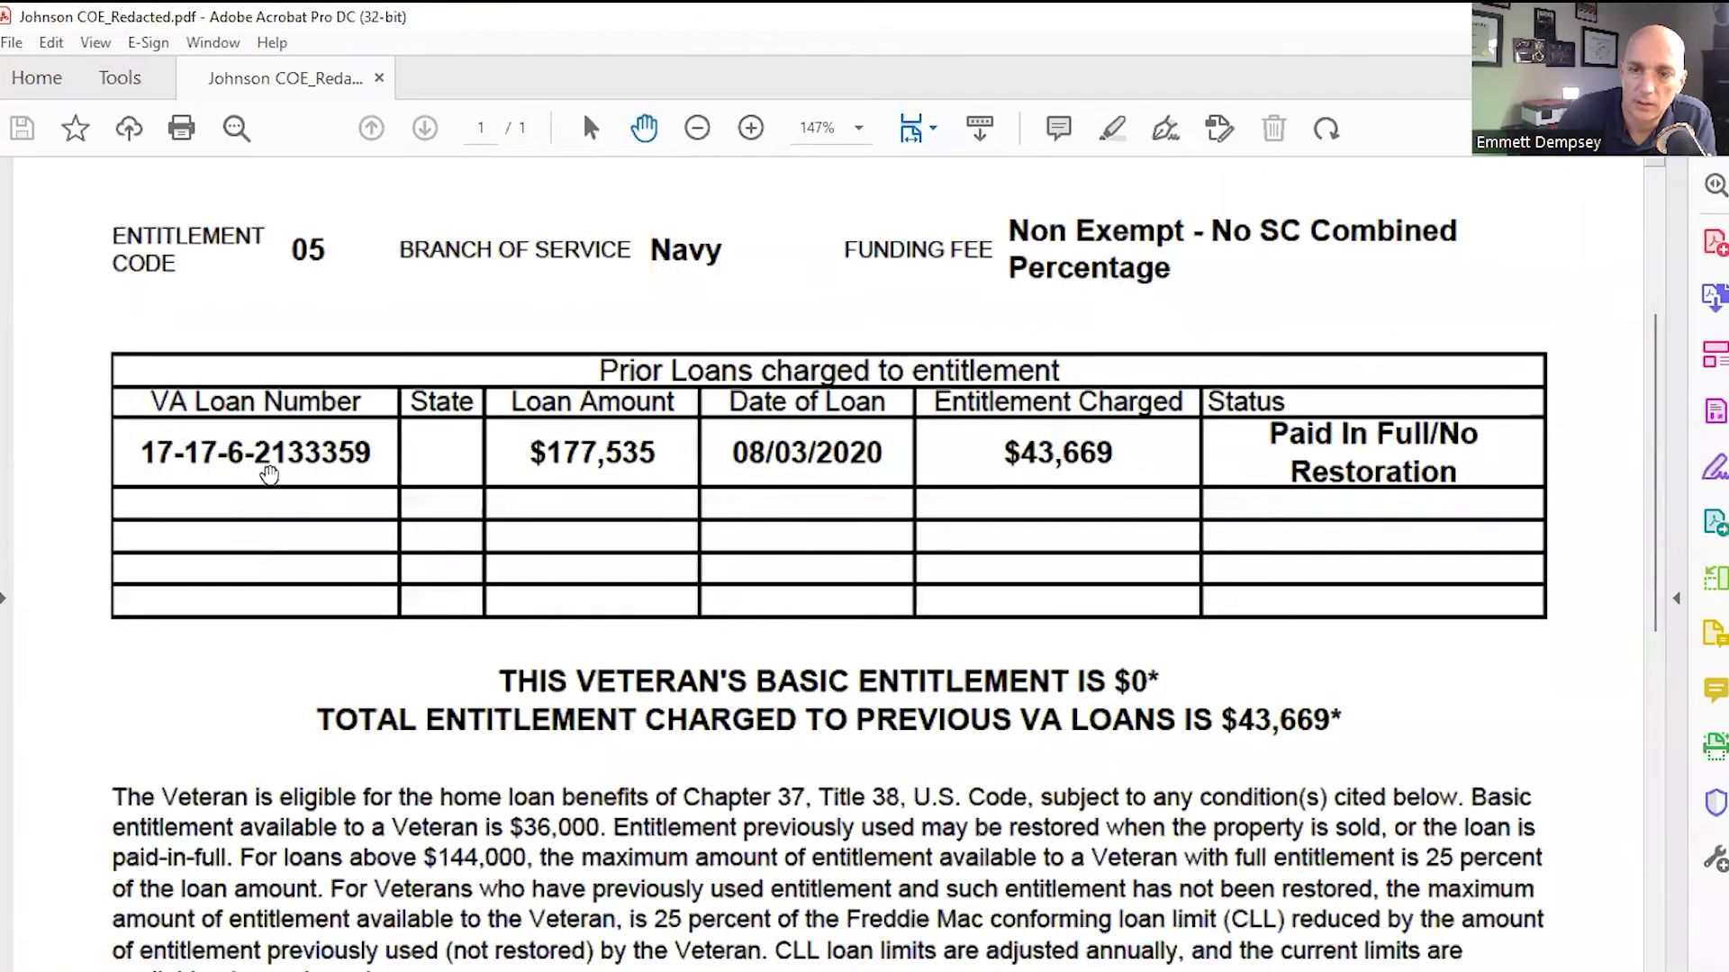
scroll(329, 477, up, 1)
scroll(573, 518, down, 1)
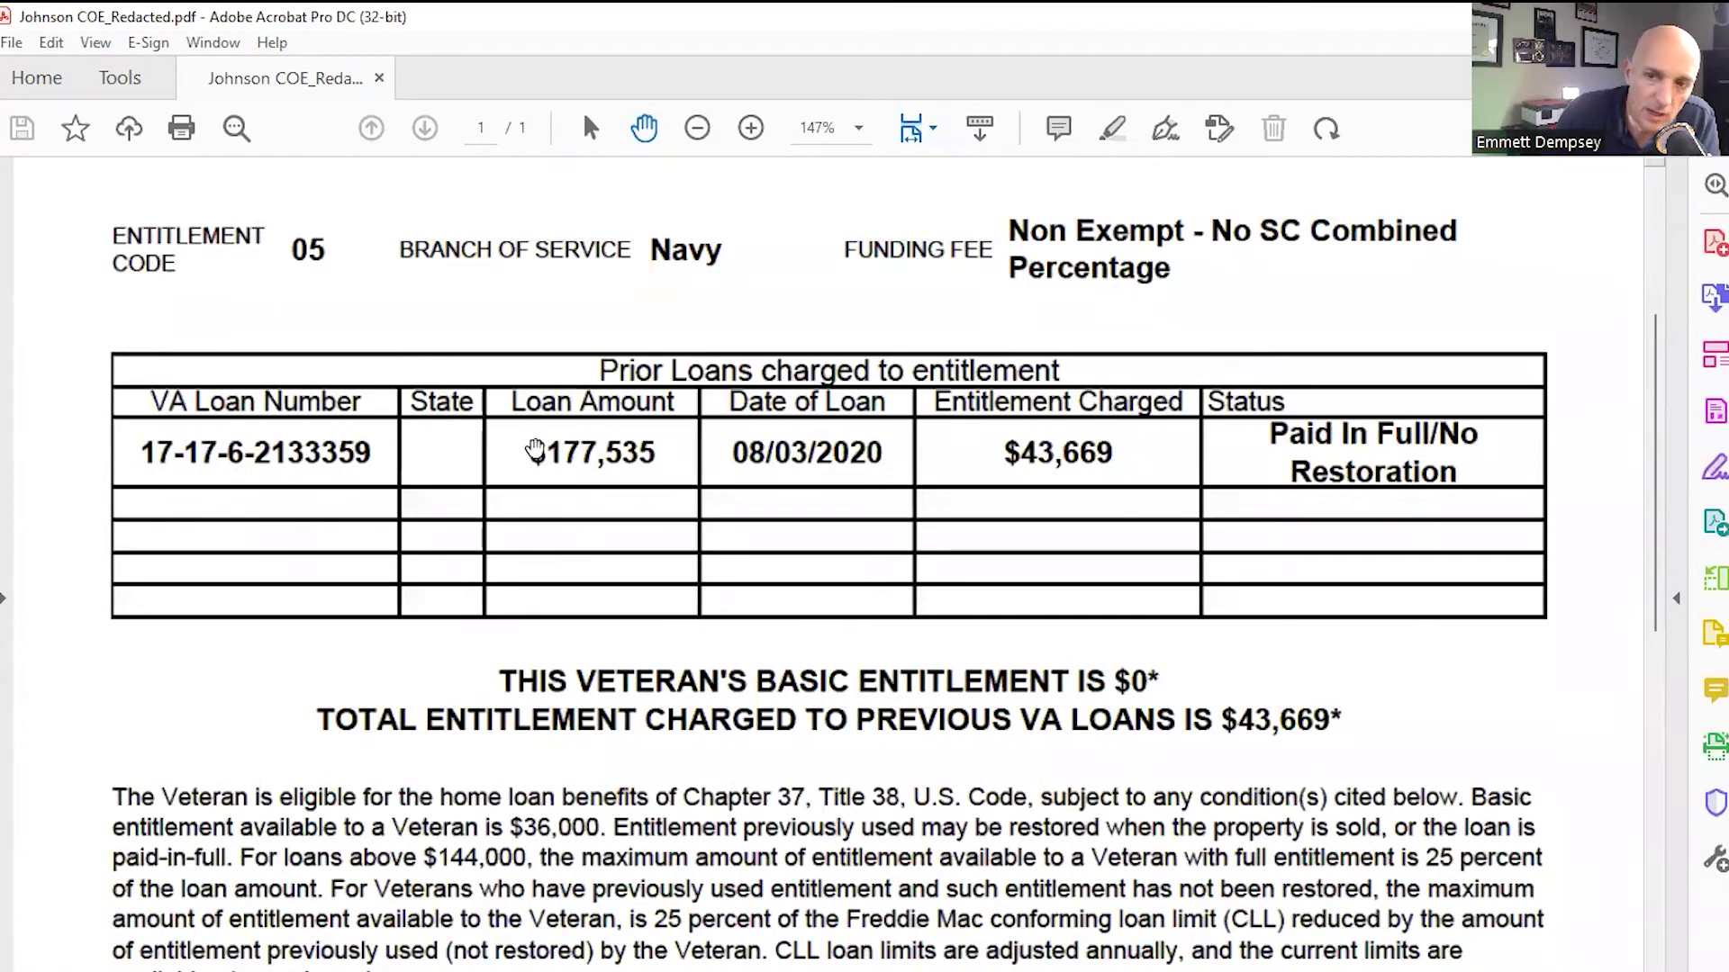
scroll(790, 434, up, 2)
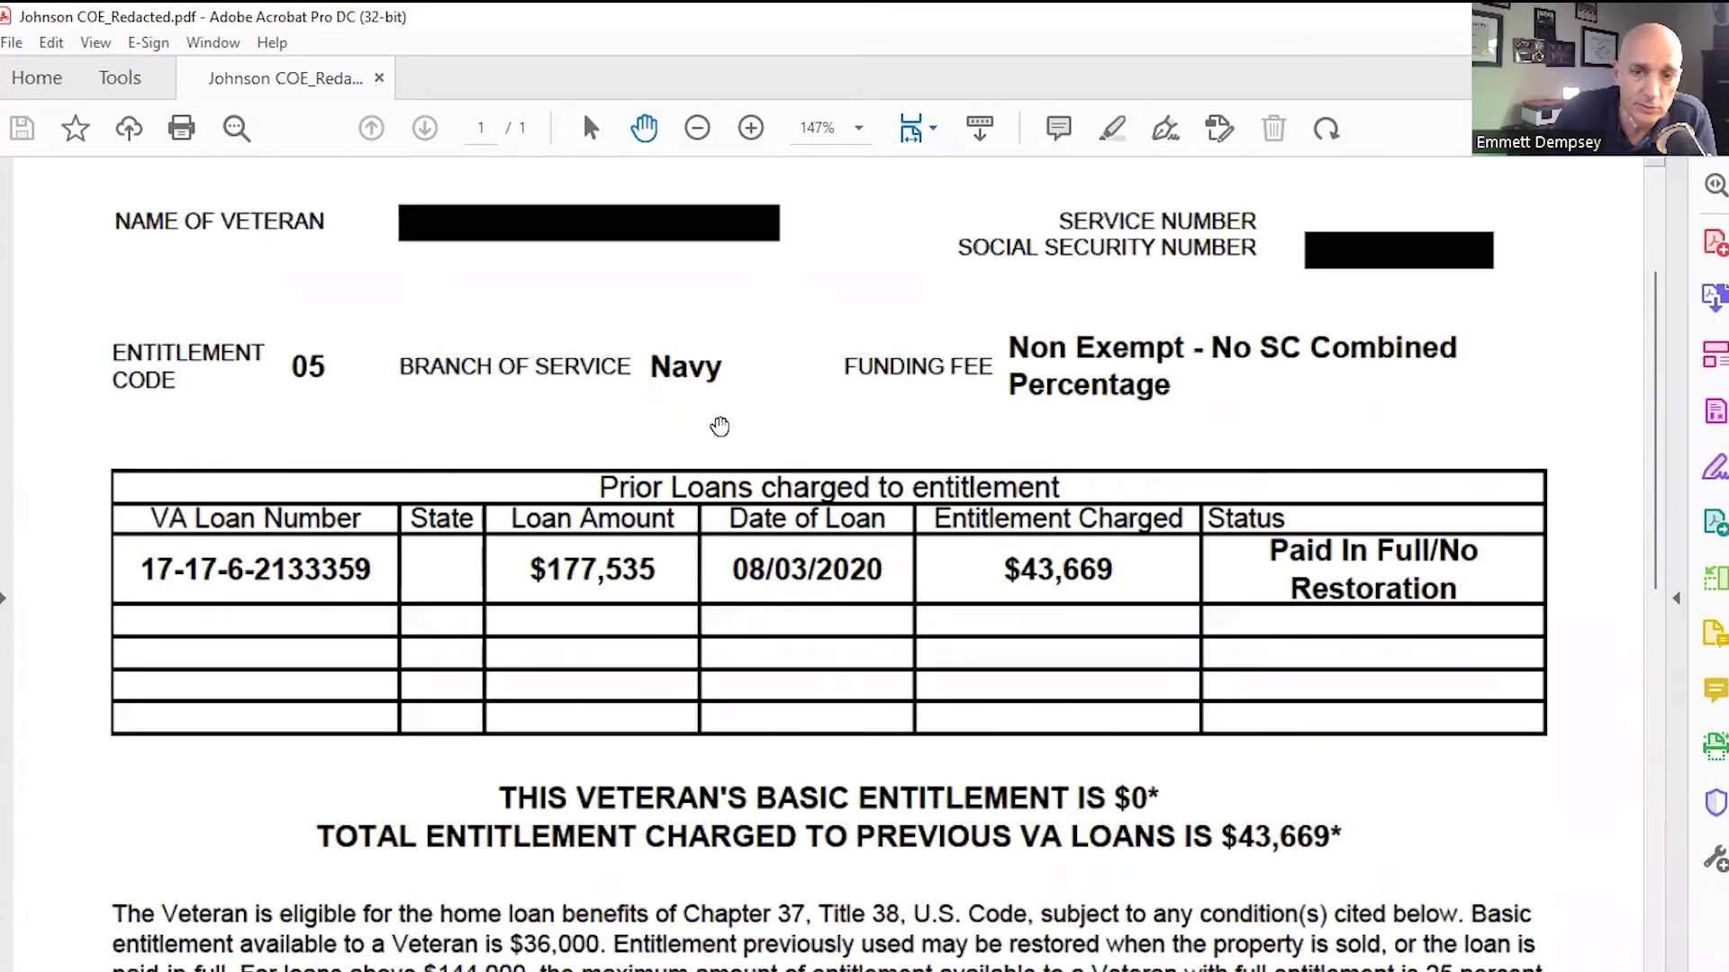
scroll(275, 505, down, 5)
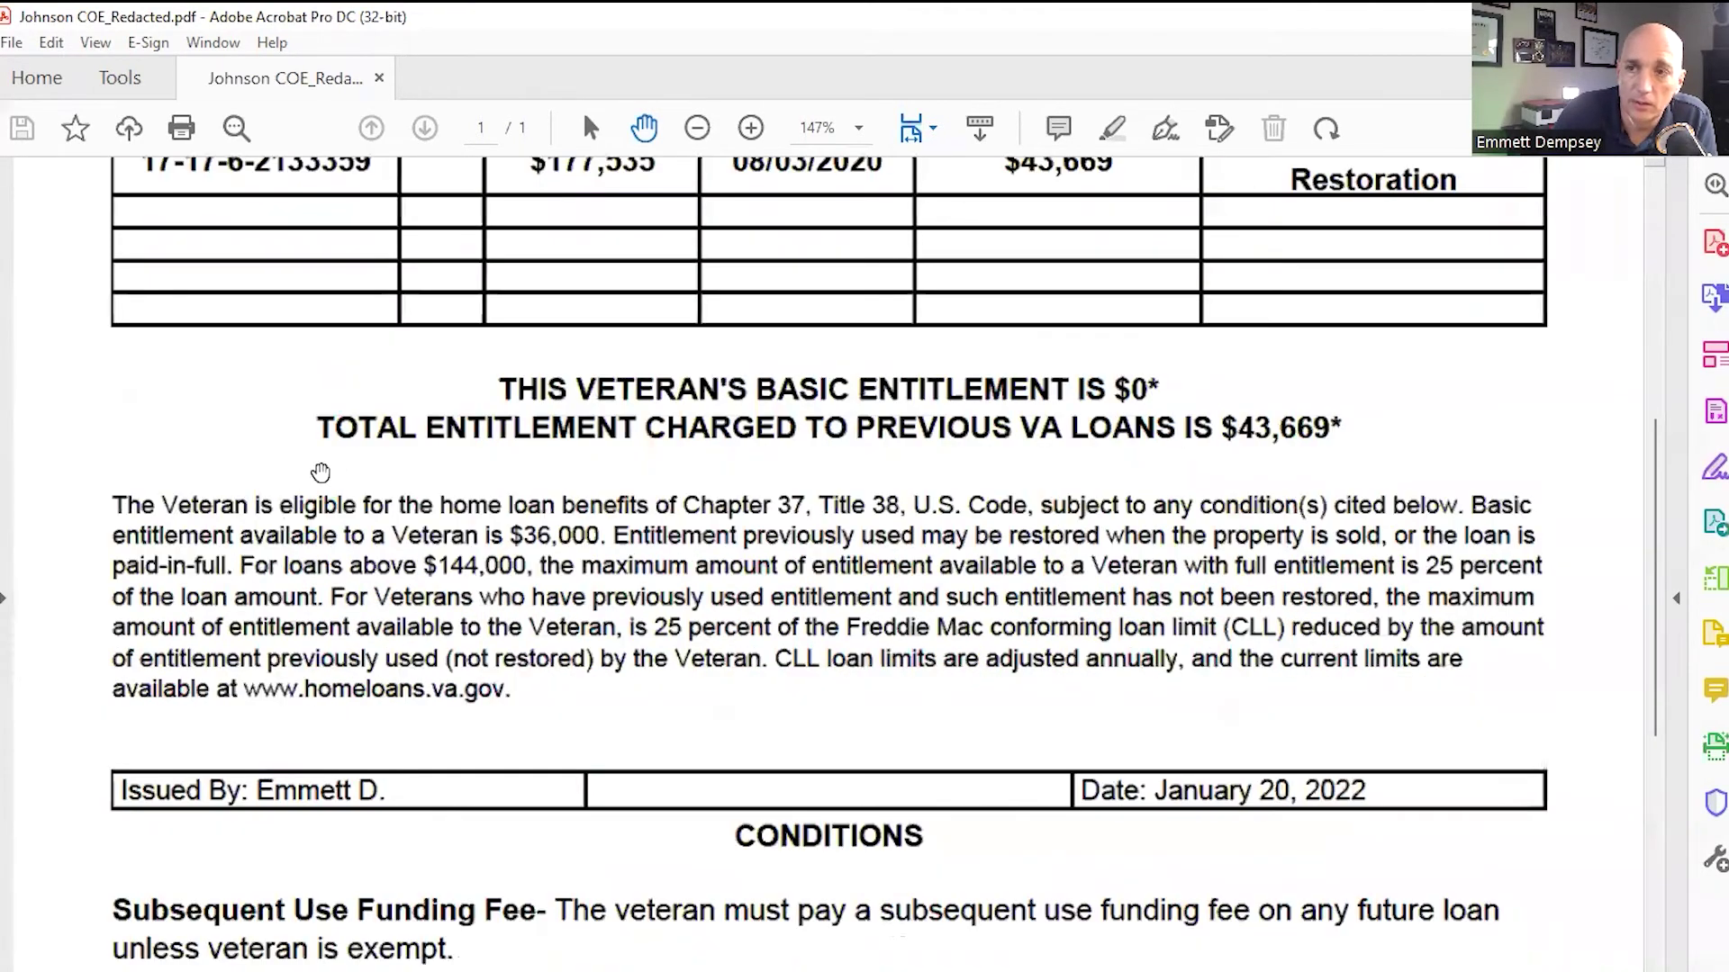
scroll(821, 330, up, 3)
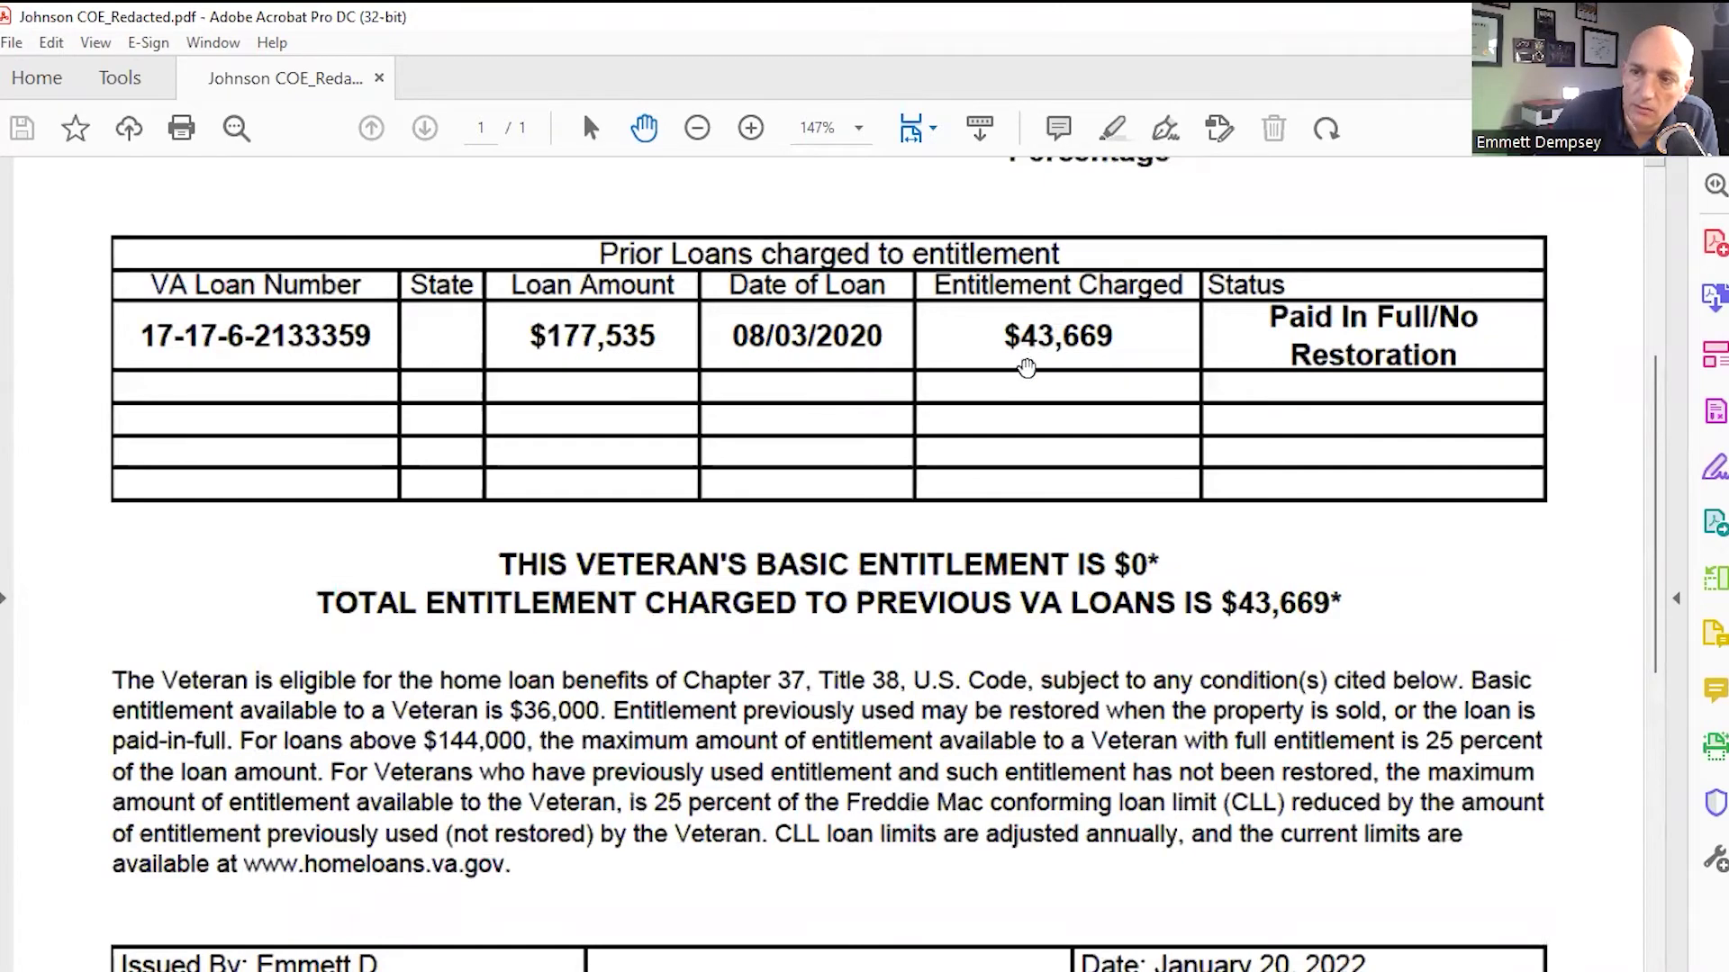
Switch back to Excel, set the current home's charged entitlement to $43,669, and check the second home's no-down-payment price.
key(alt+Tab)
click(660, 387)
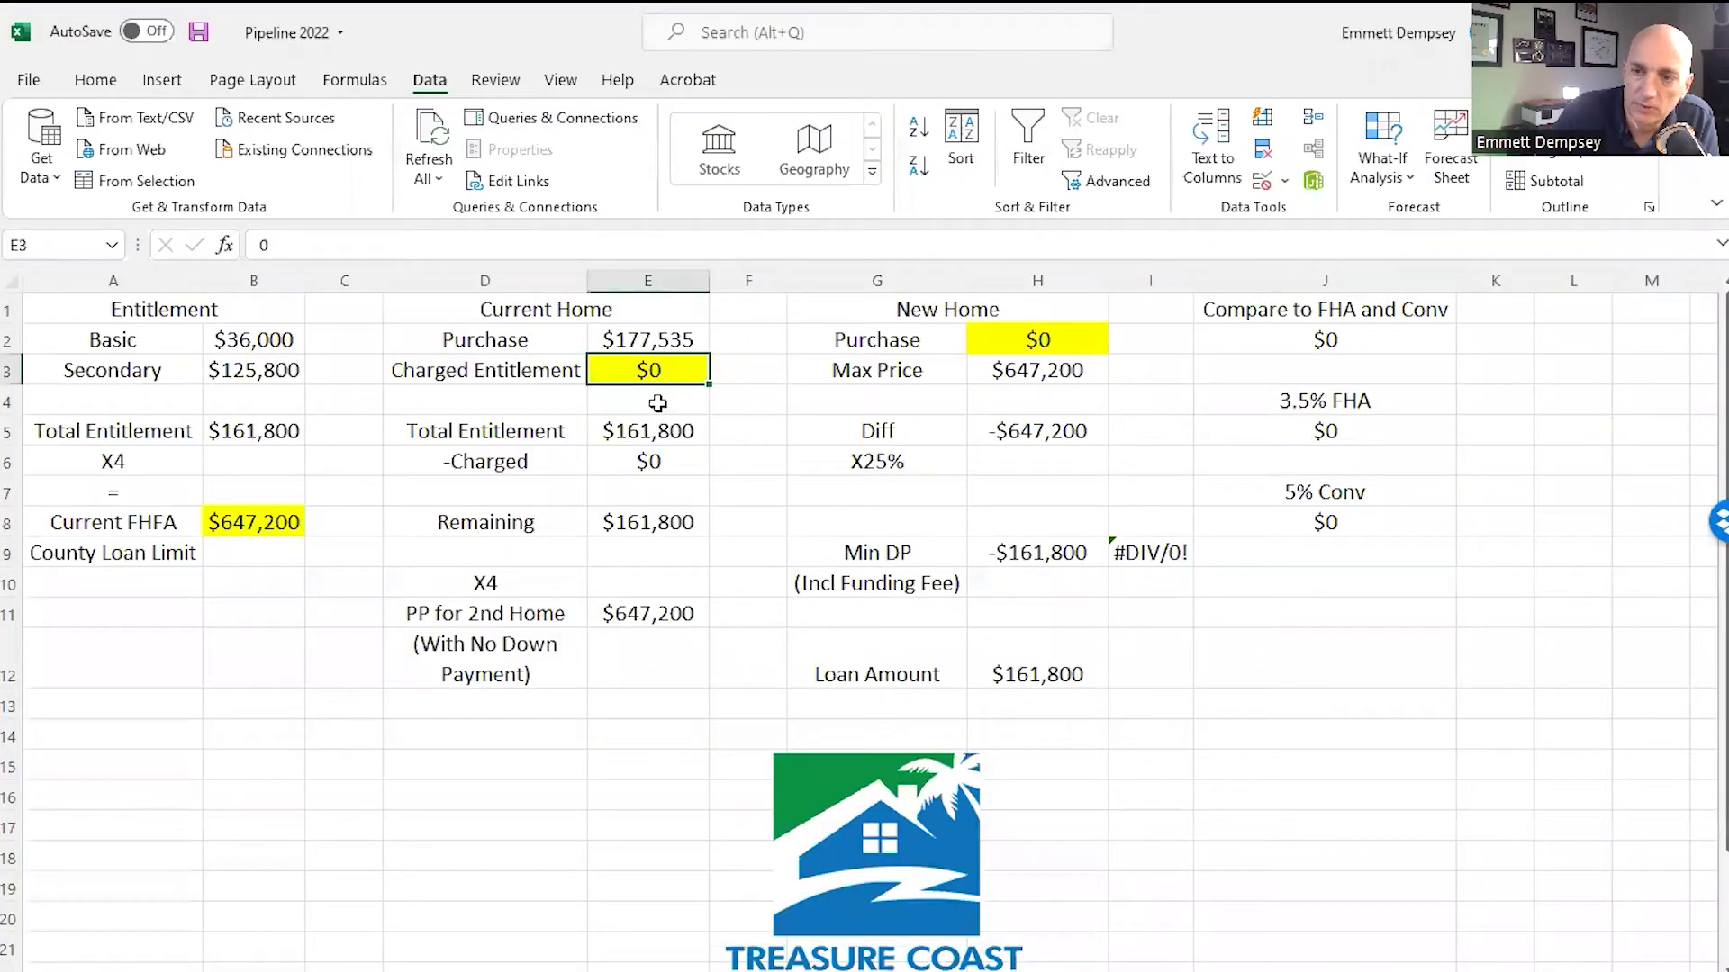
text(43669)
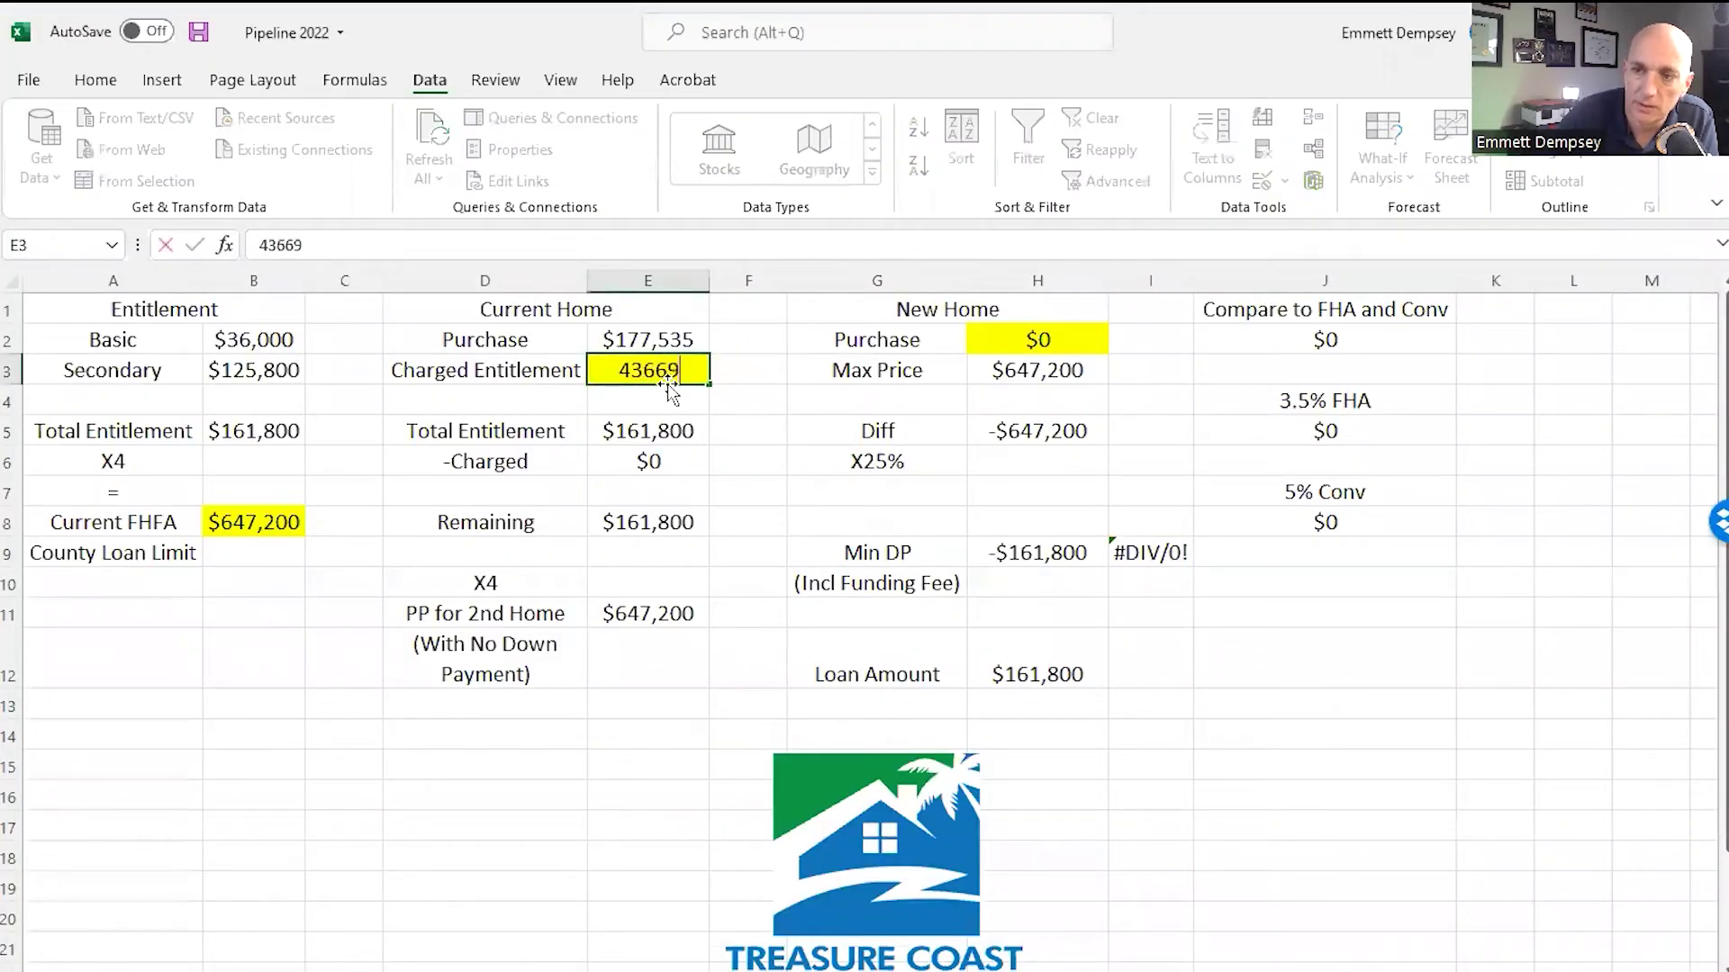
key(Return)
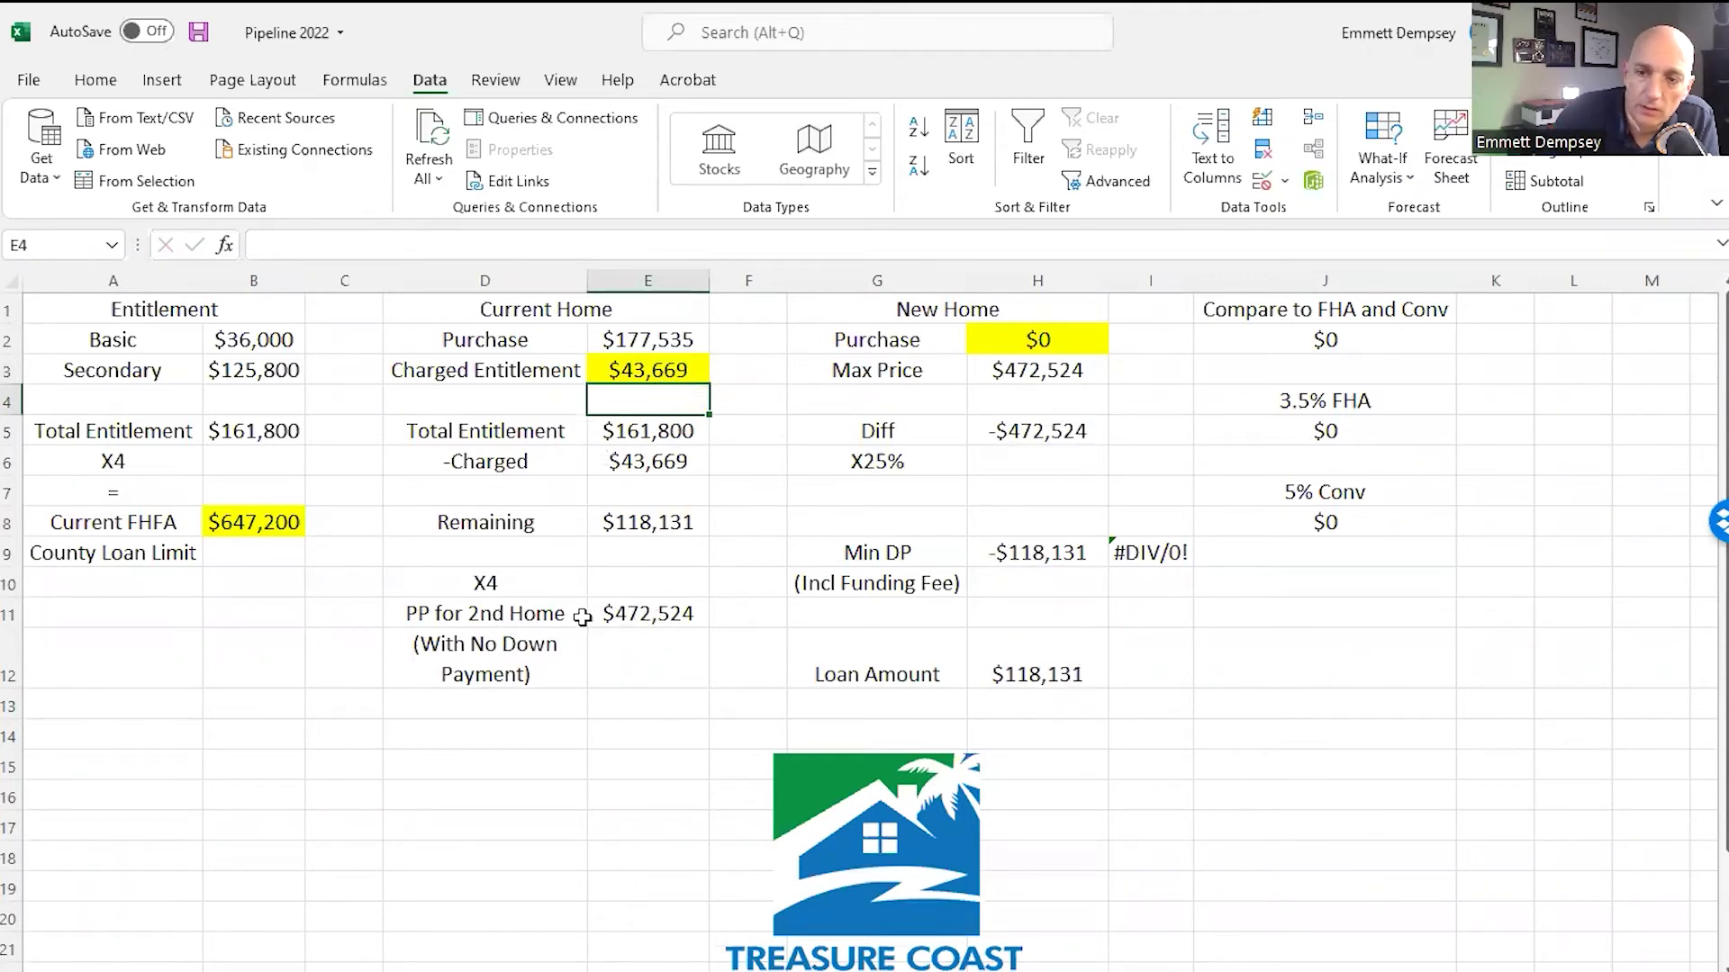
click(483, 617)
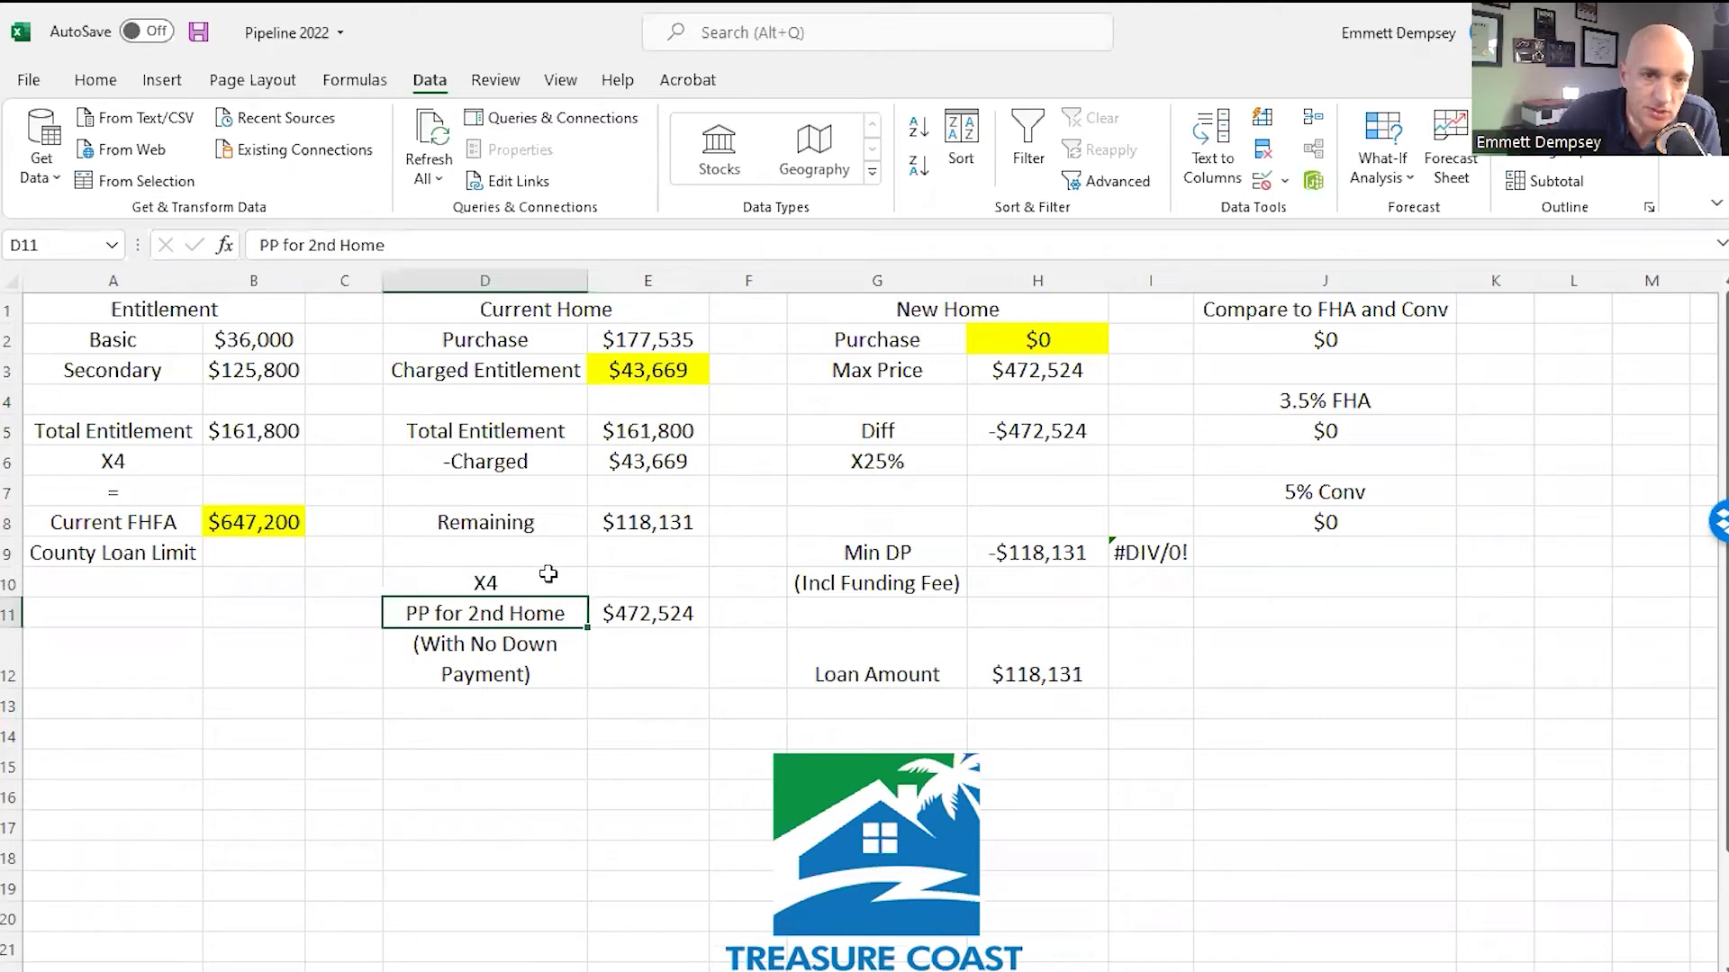
click(499, 669)
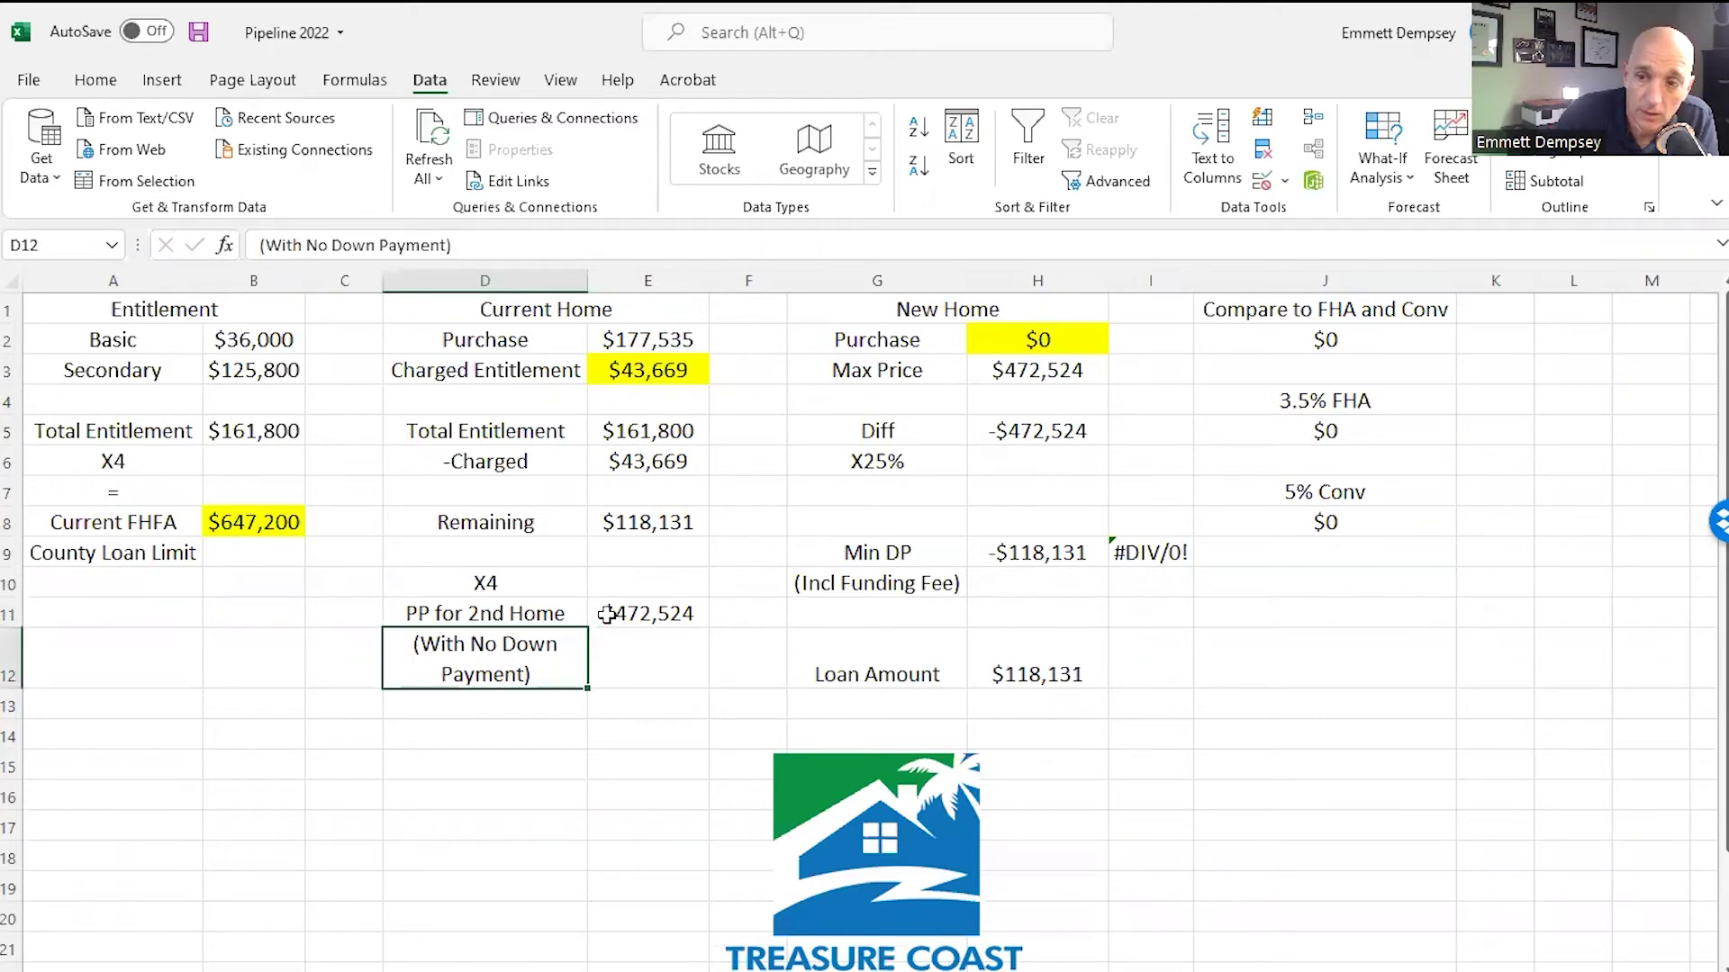
click(653, 614)
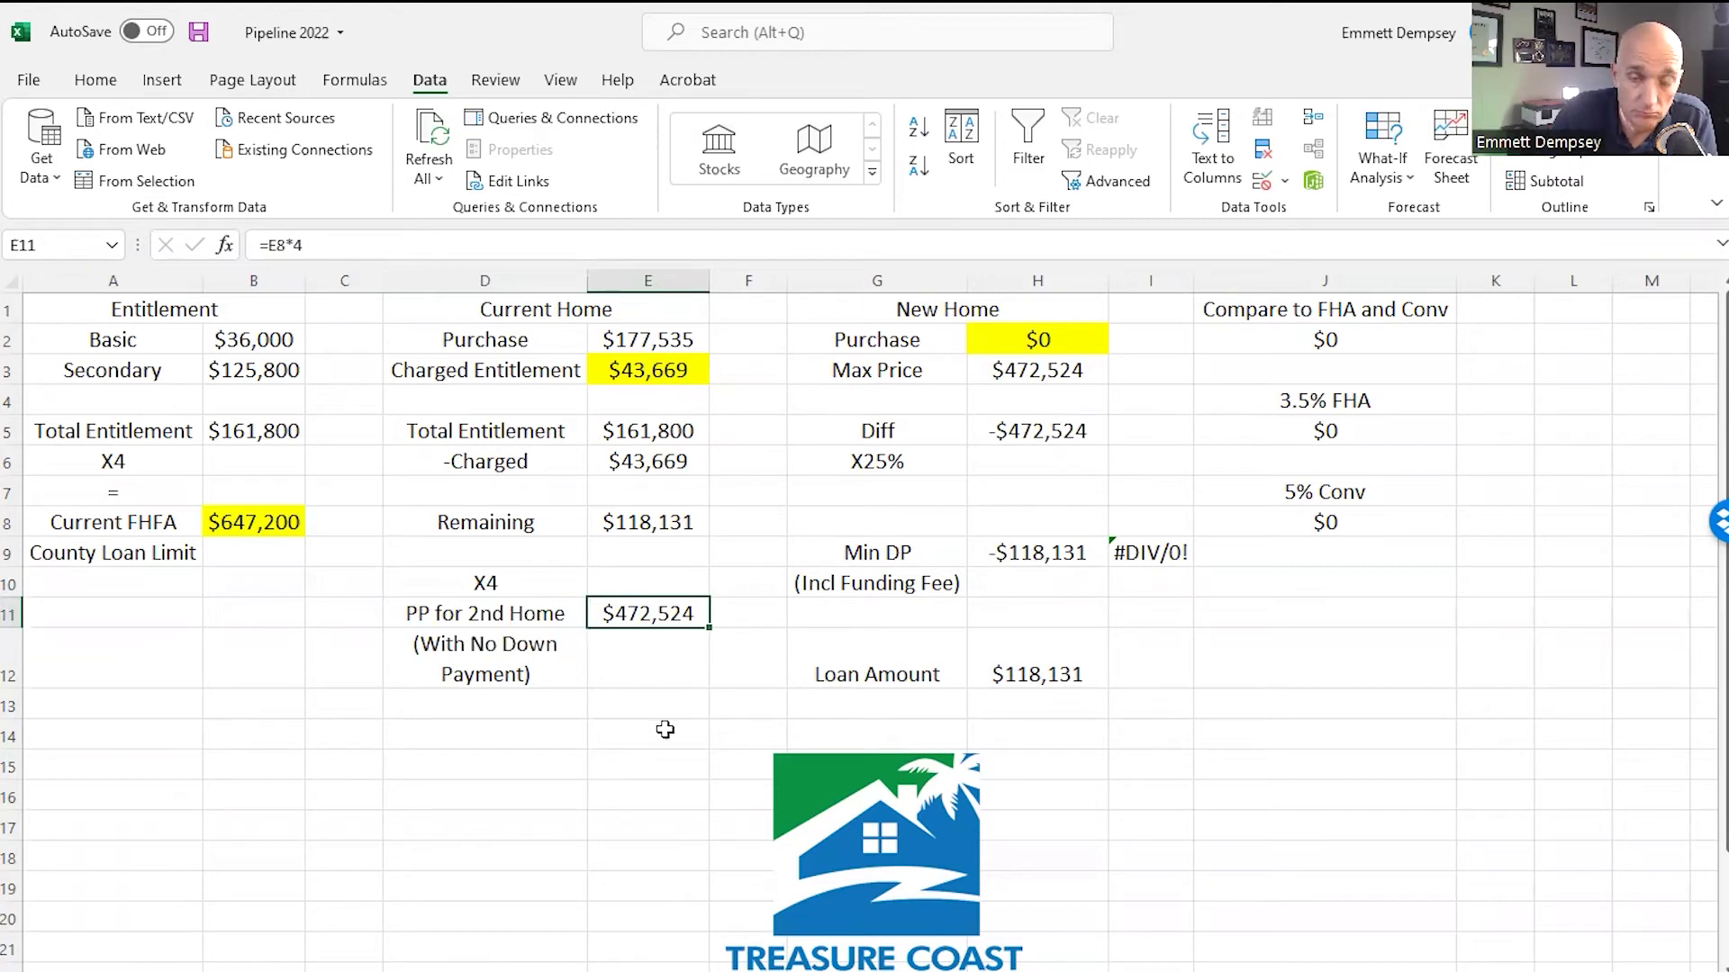
Set the new home's purchase price to $500,000 and check the price difference and minimum down payment.
click(1052, 346)
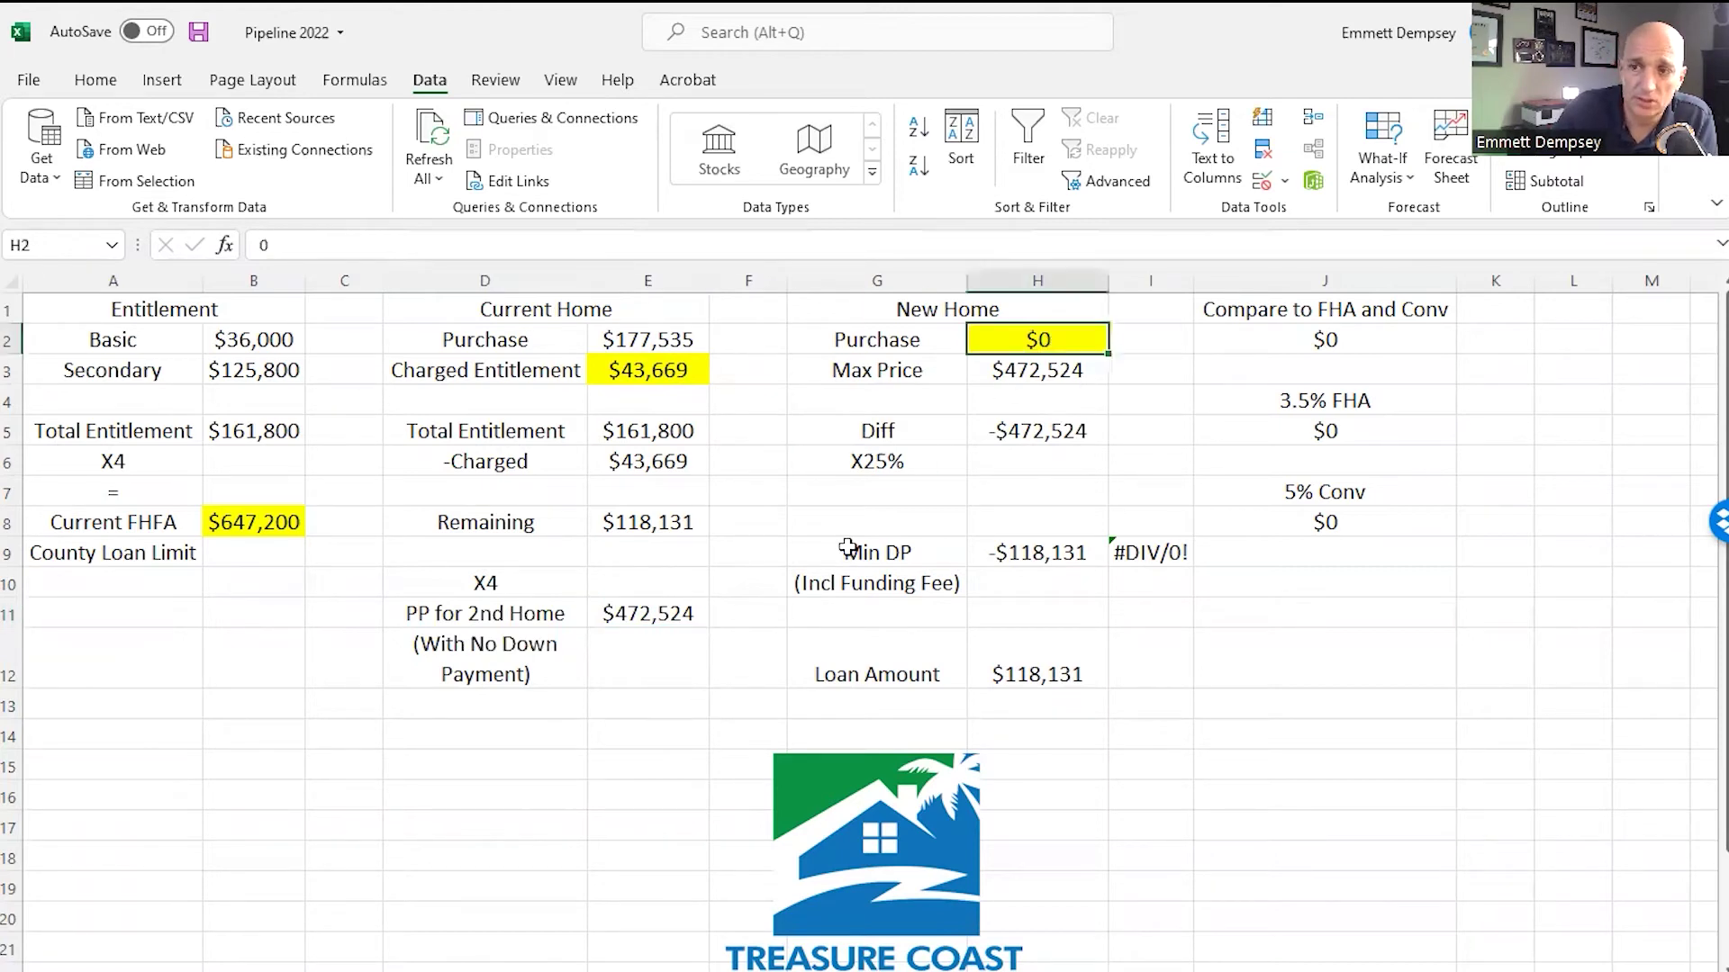
text(500000)
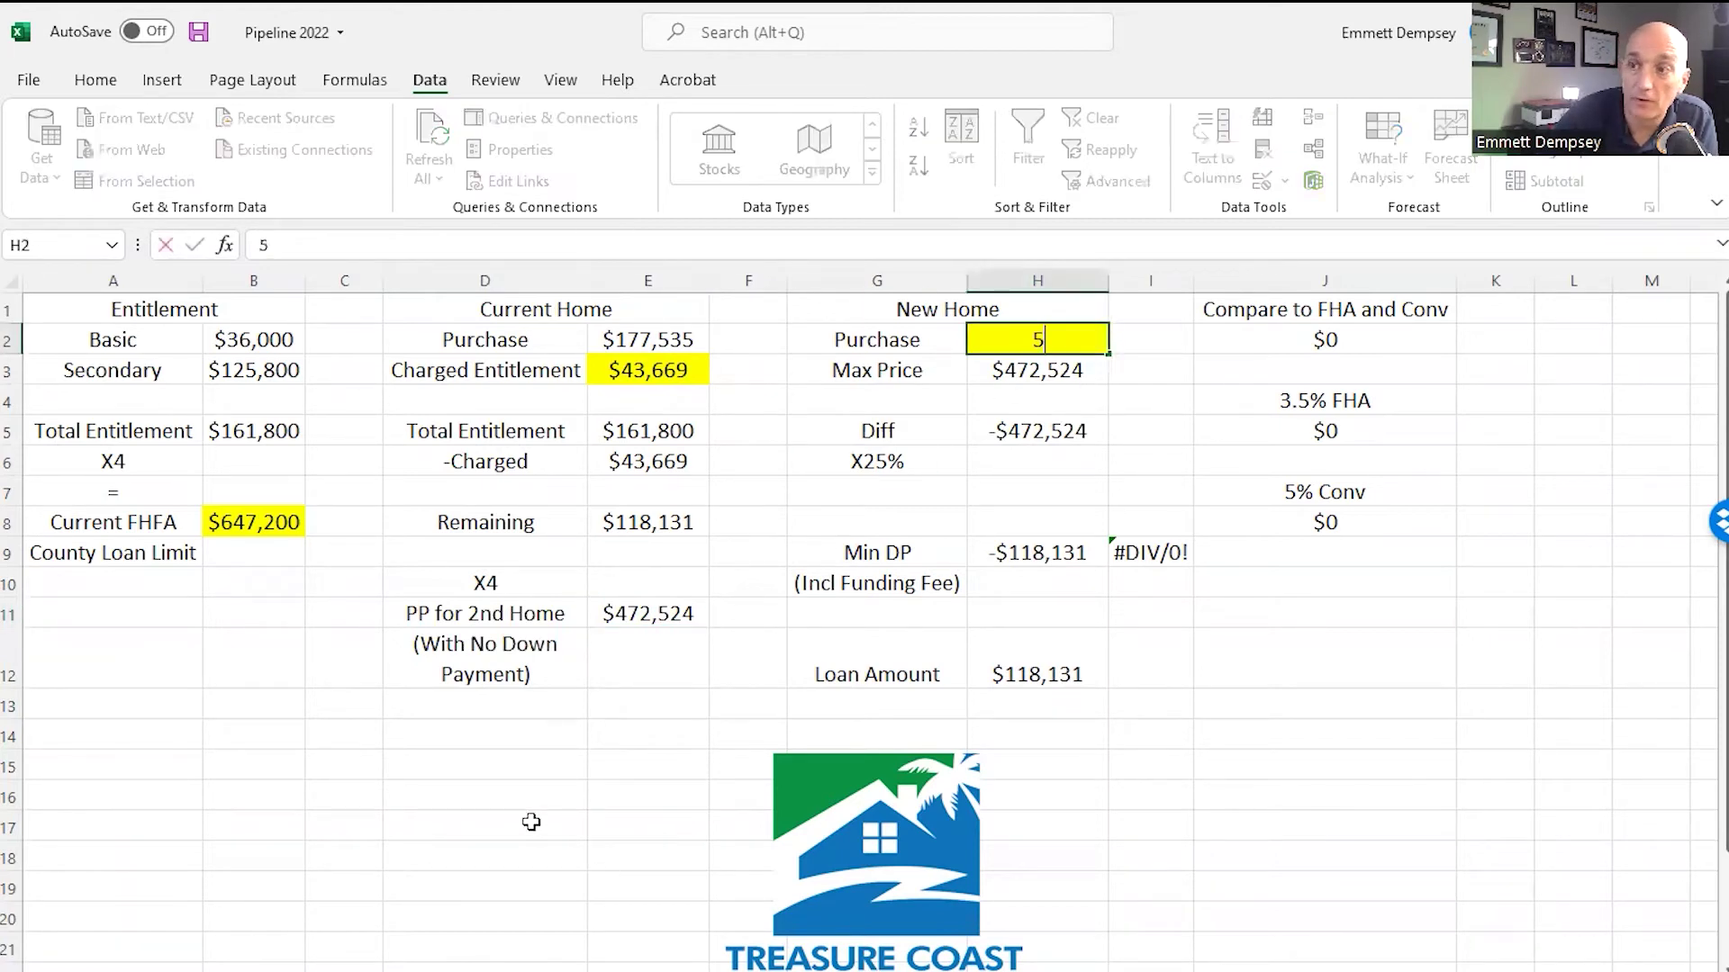
key(Return)
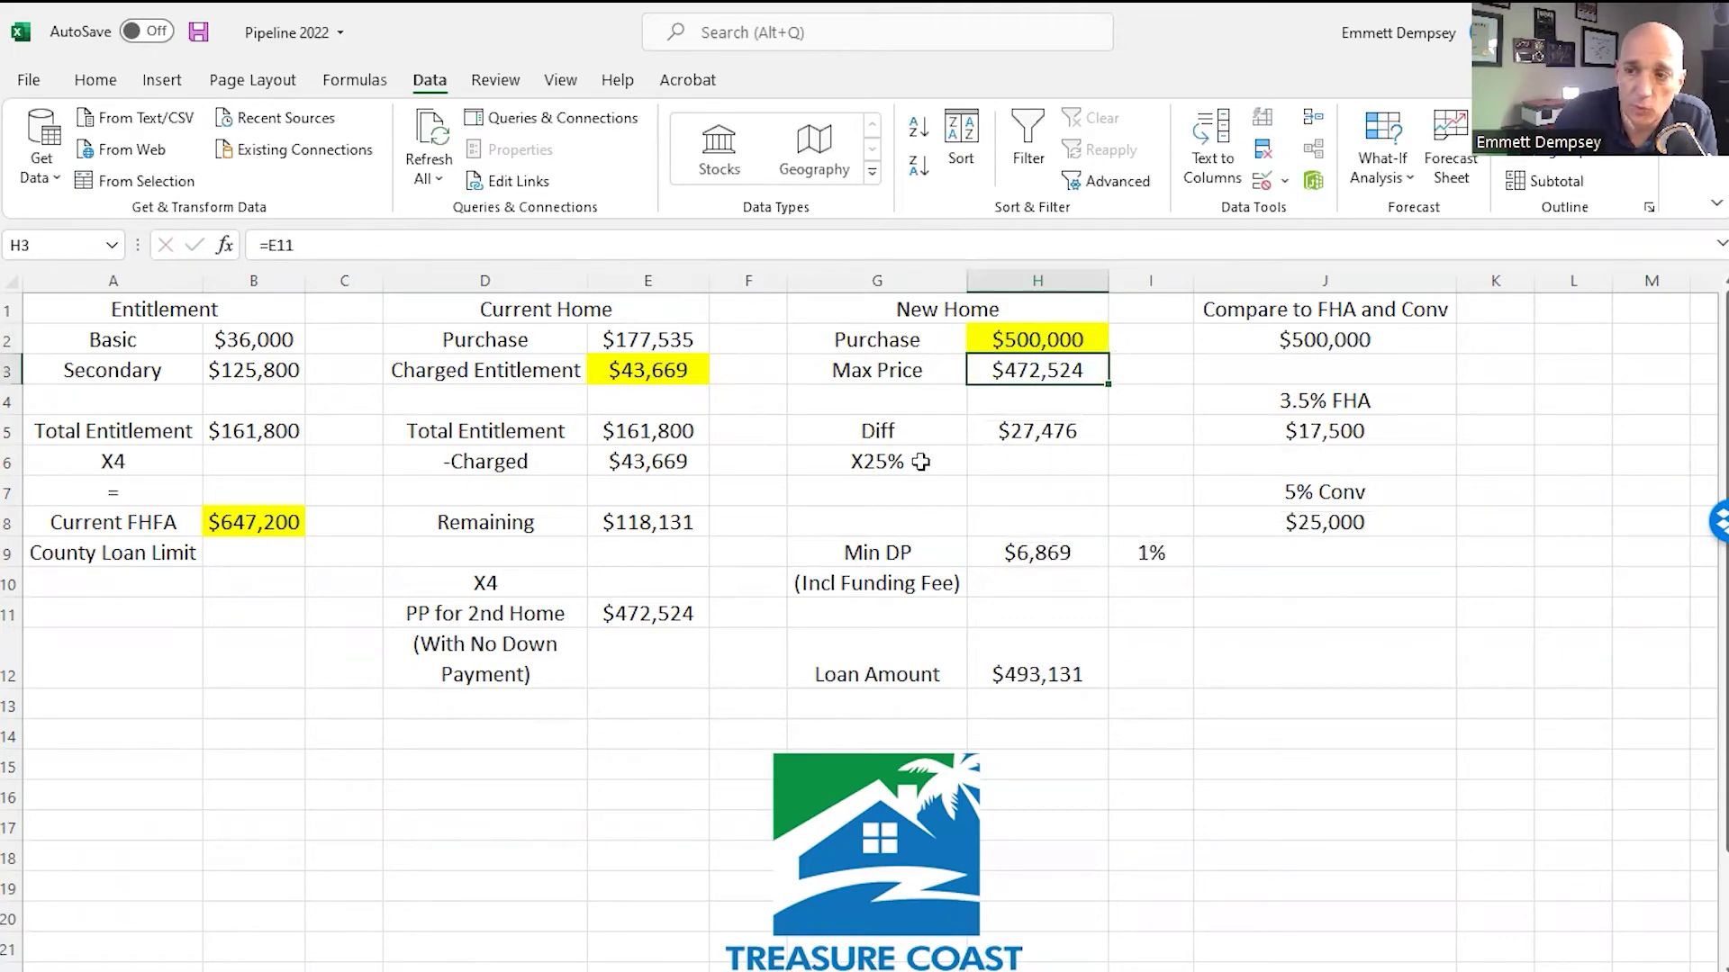
click(1076, 432)
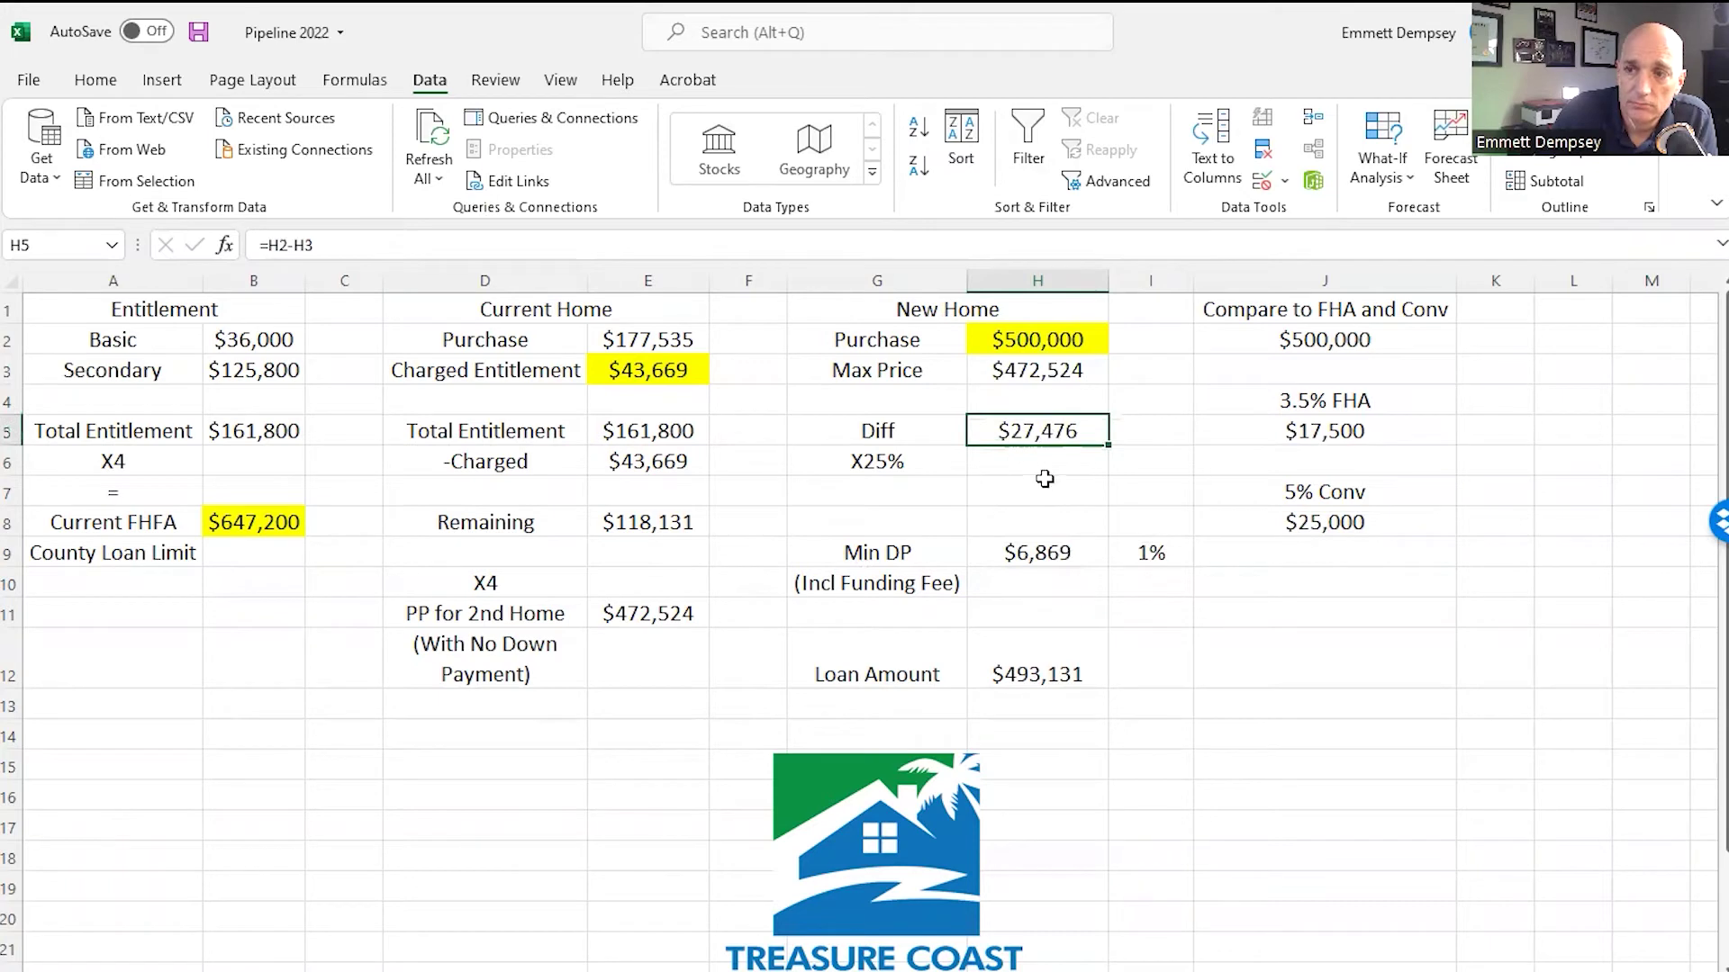
click(1020, 503)
click(1040, 551)
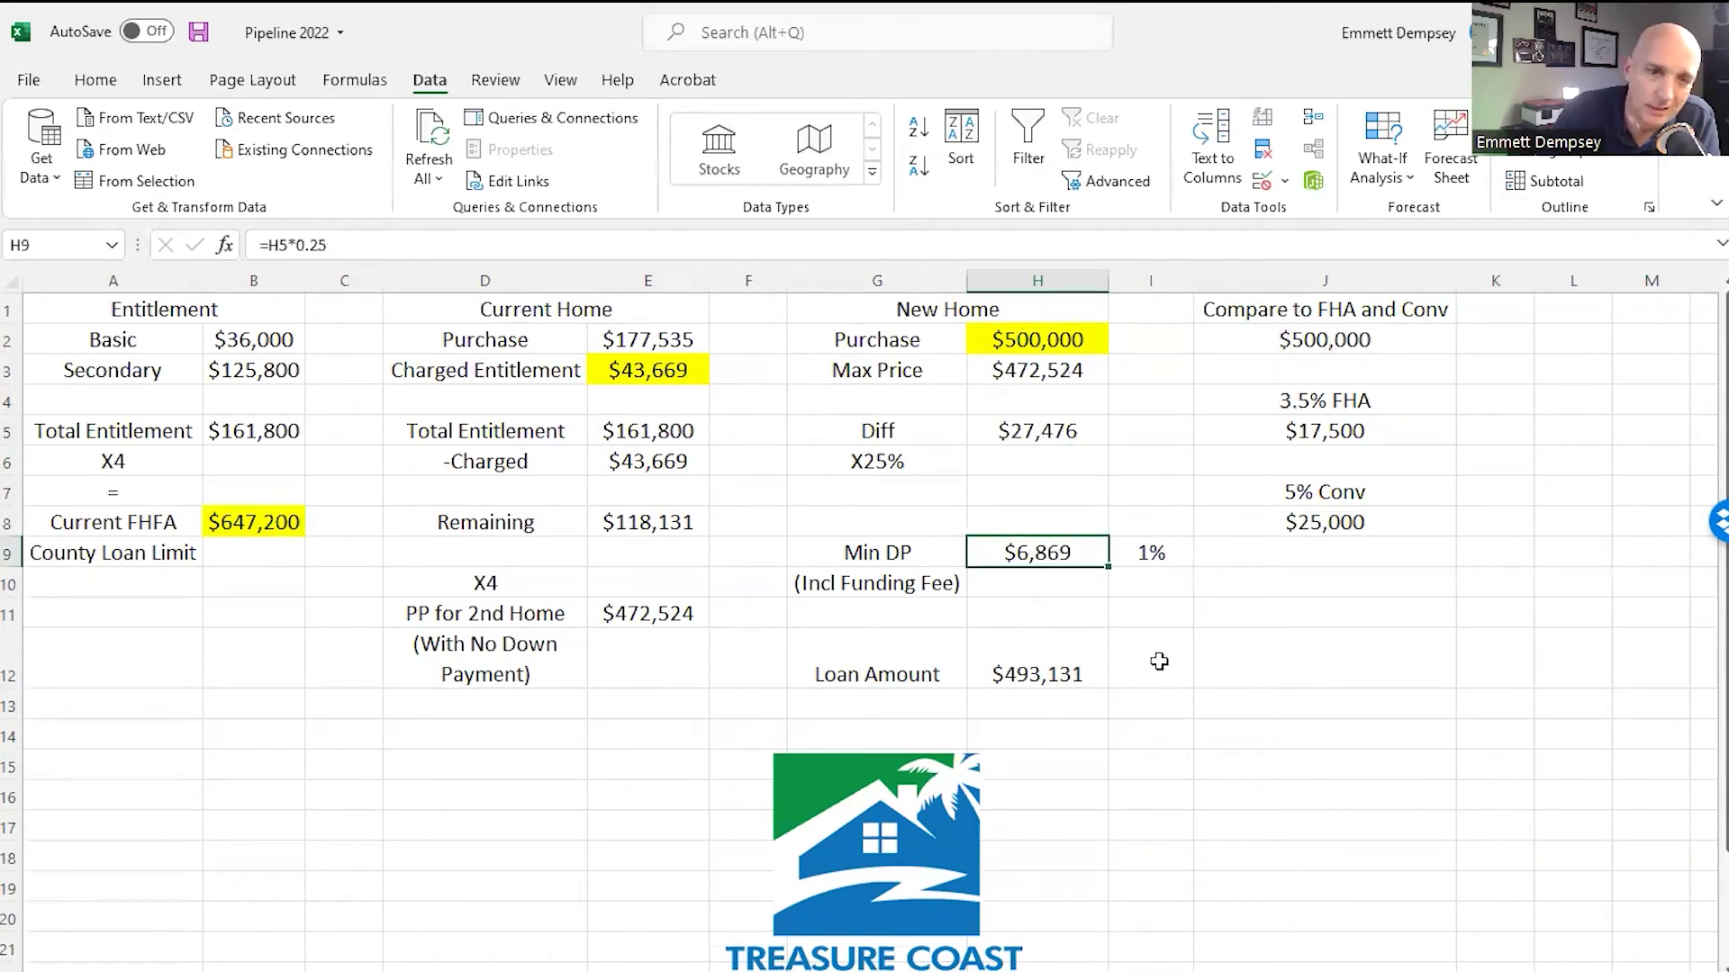
Set the new home's purchase price to $700,000 for comparison with the FHA and conventional down payments.
click(1059, 338)
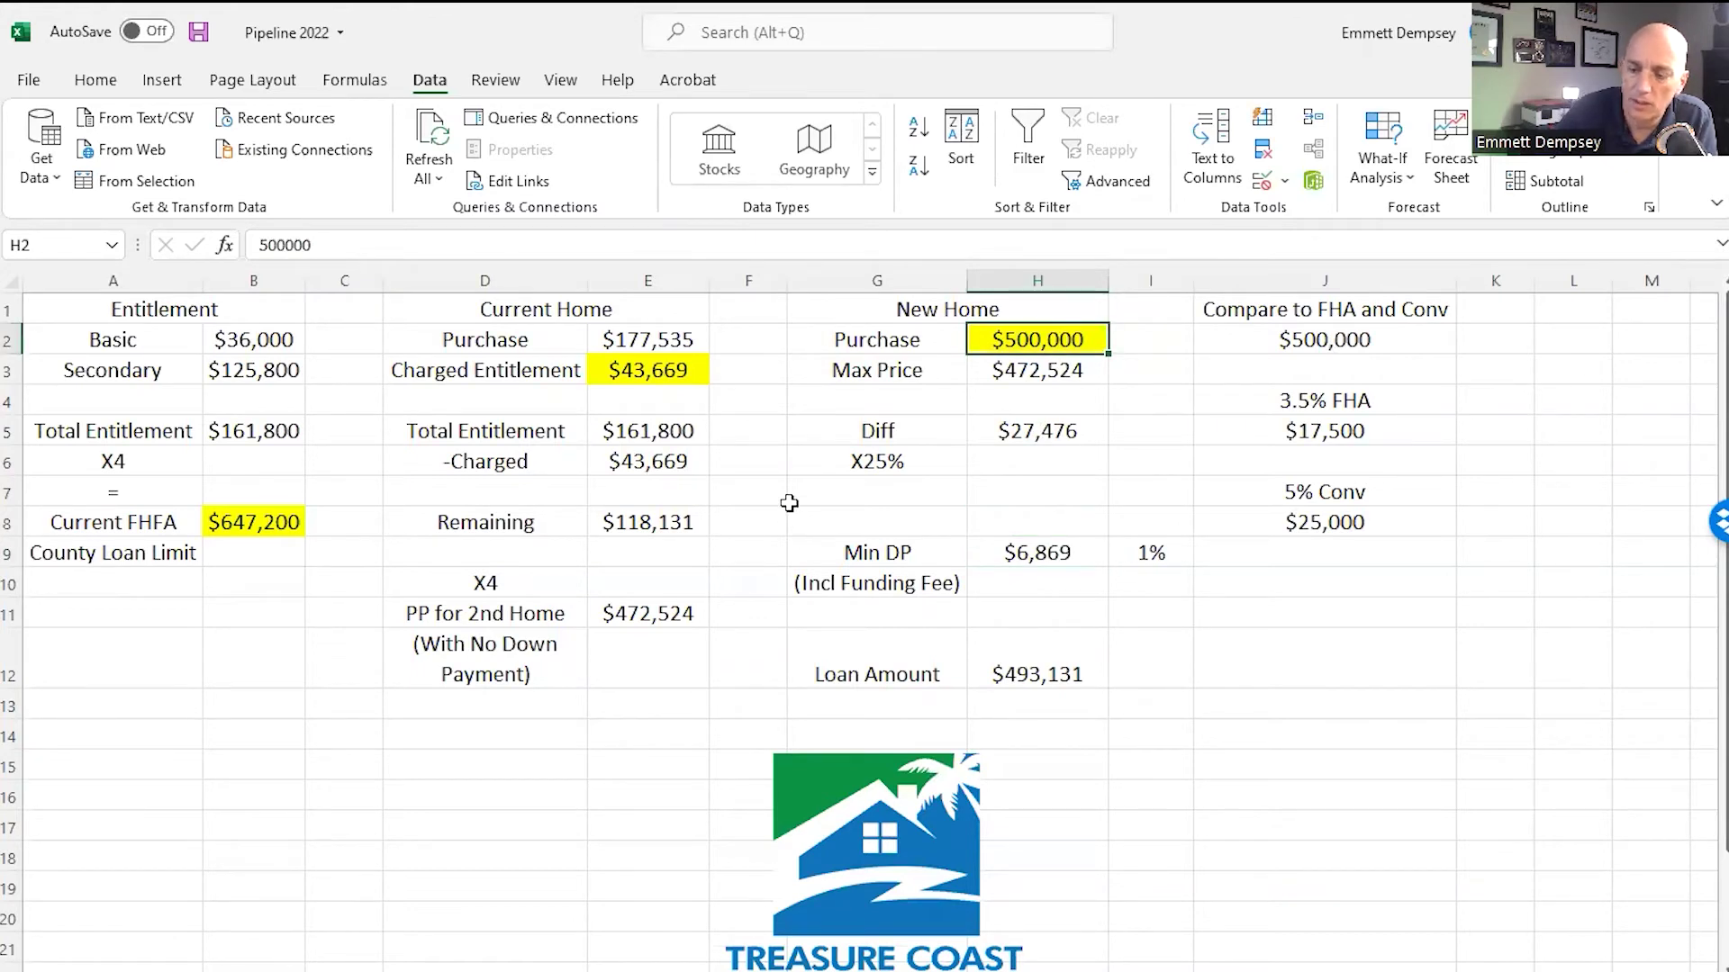
text(700000)
key(Return)
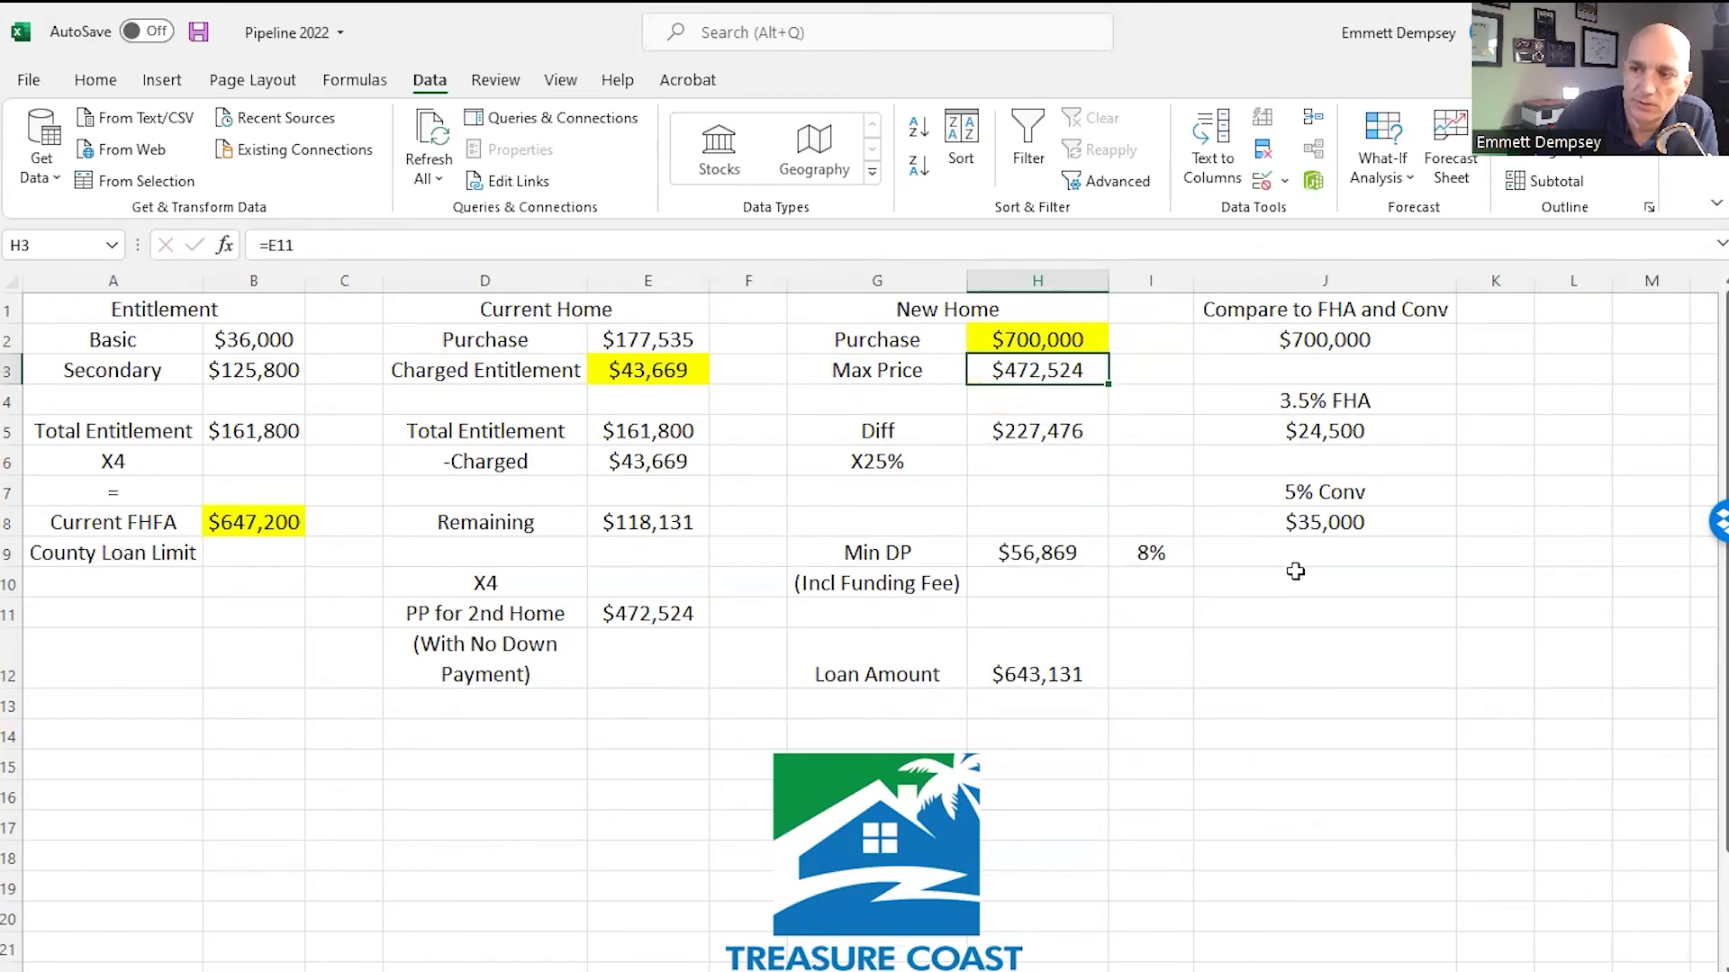
Set the new home's purchase price to $600,000 and check the minimum down payment including the funding fee.
click(1008, 339)
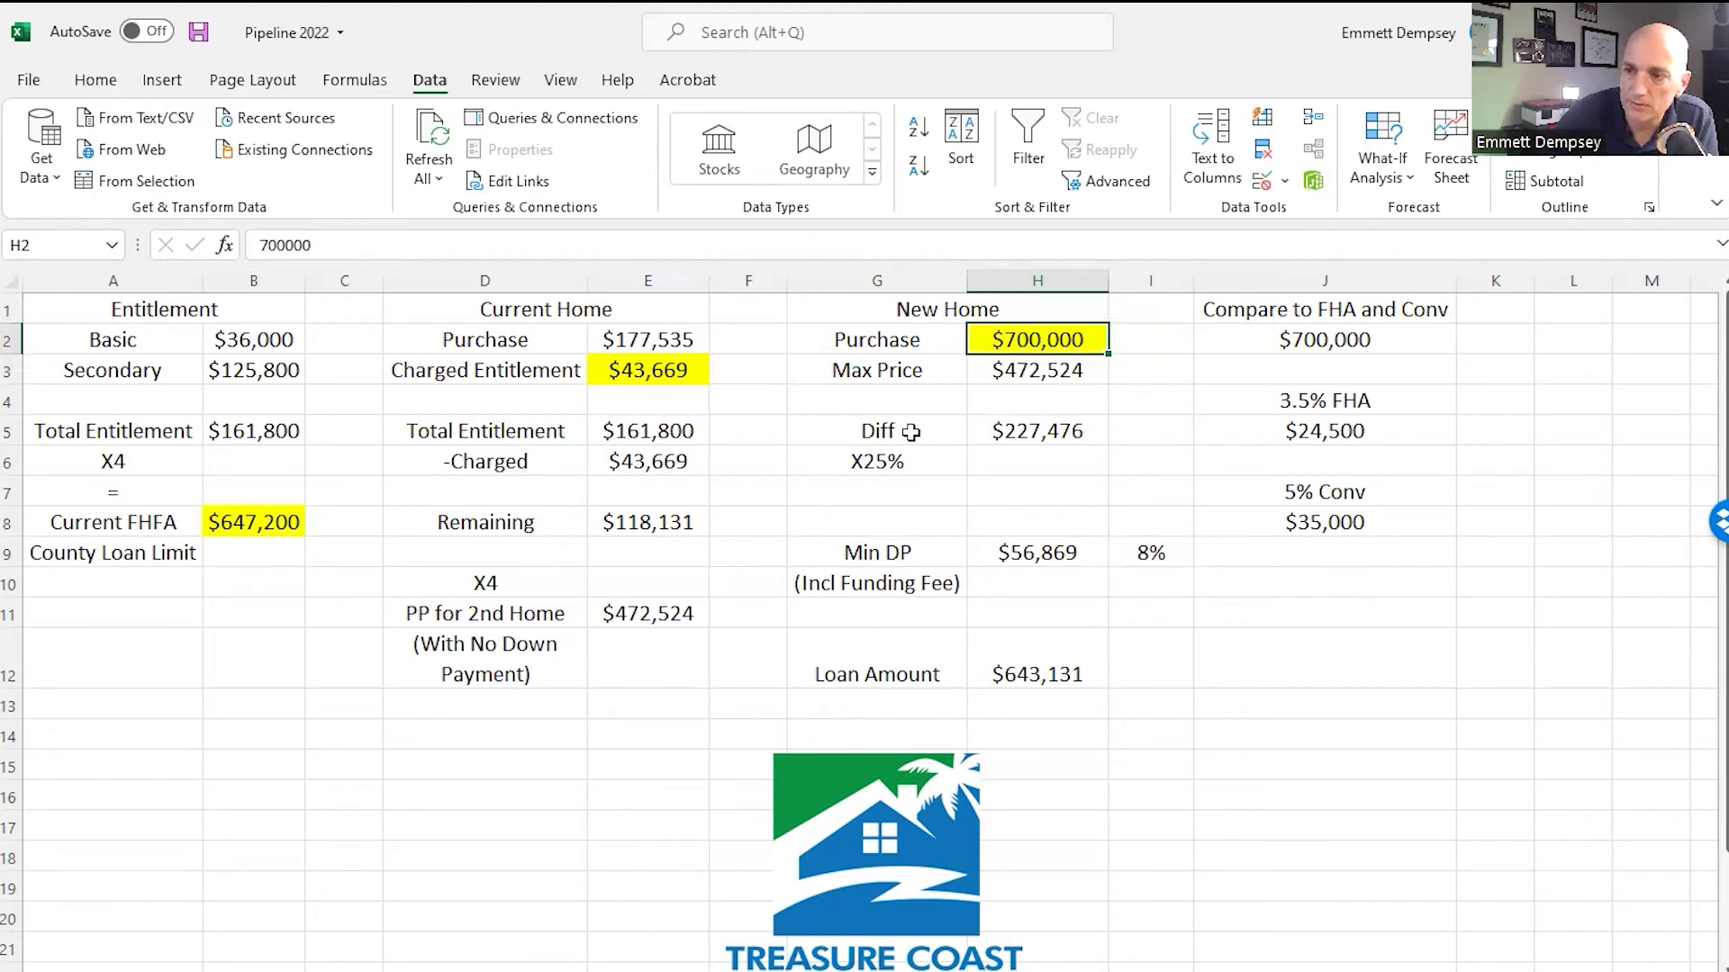
text(64)
key(BackSpace)
text(00000)
key(Return)
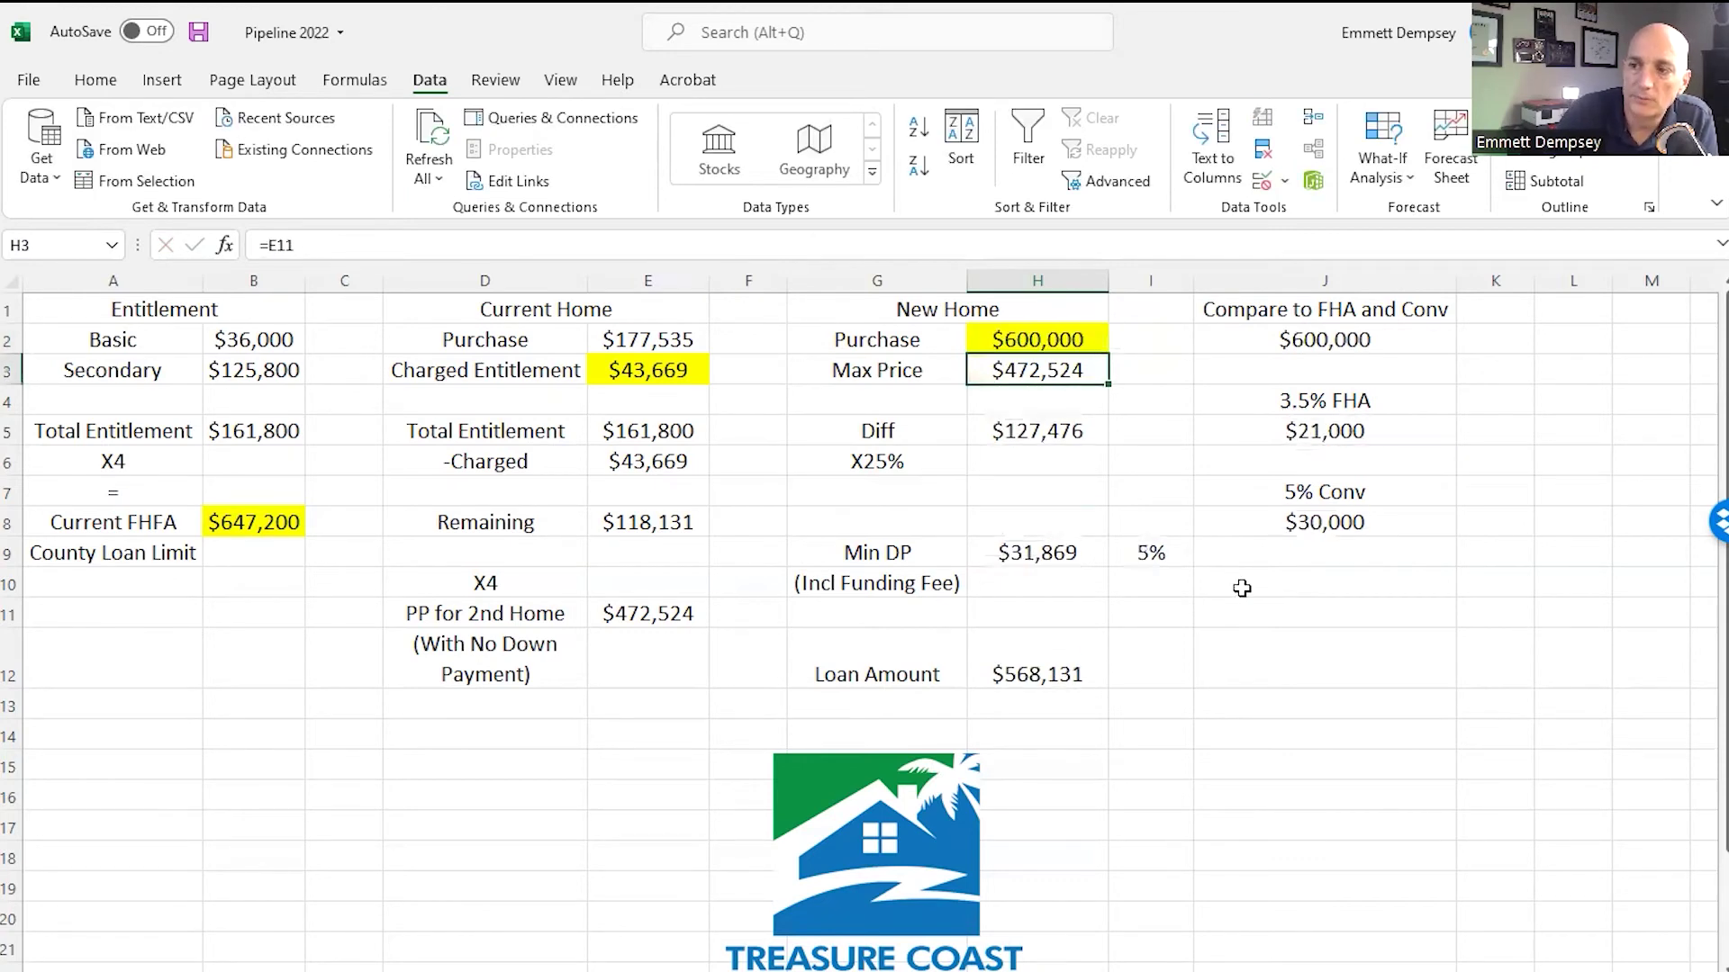
click(1042, 556)
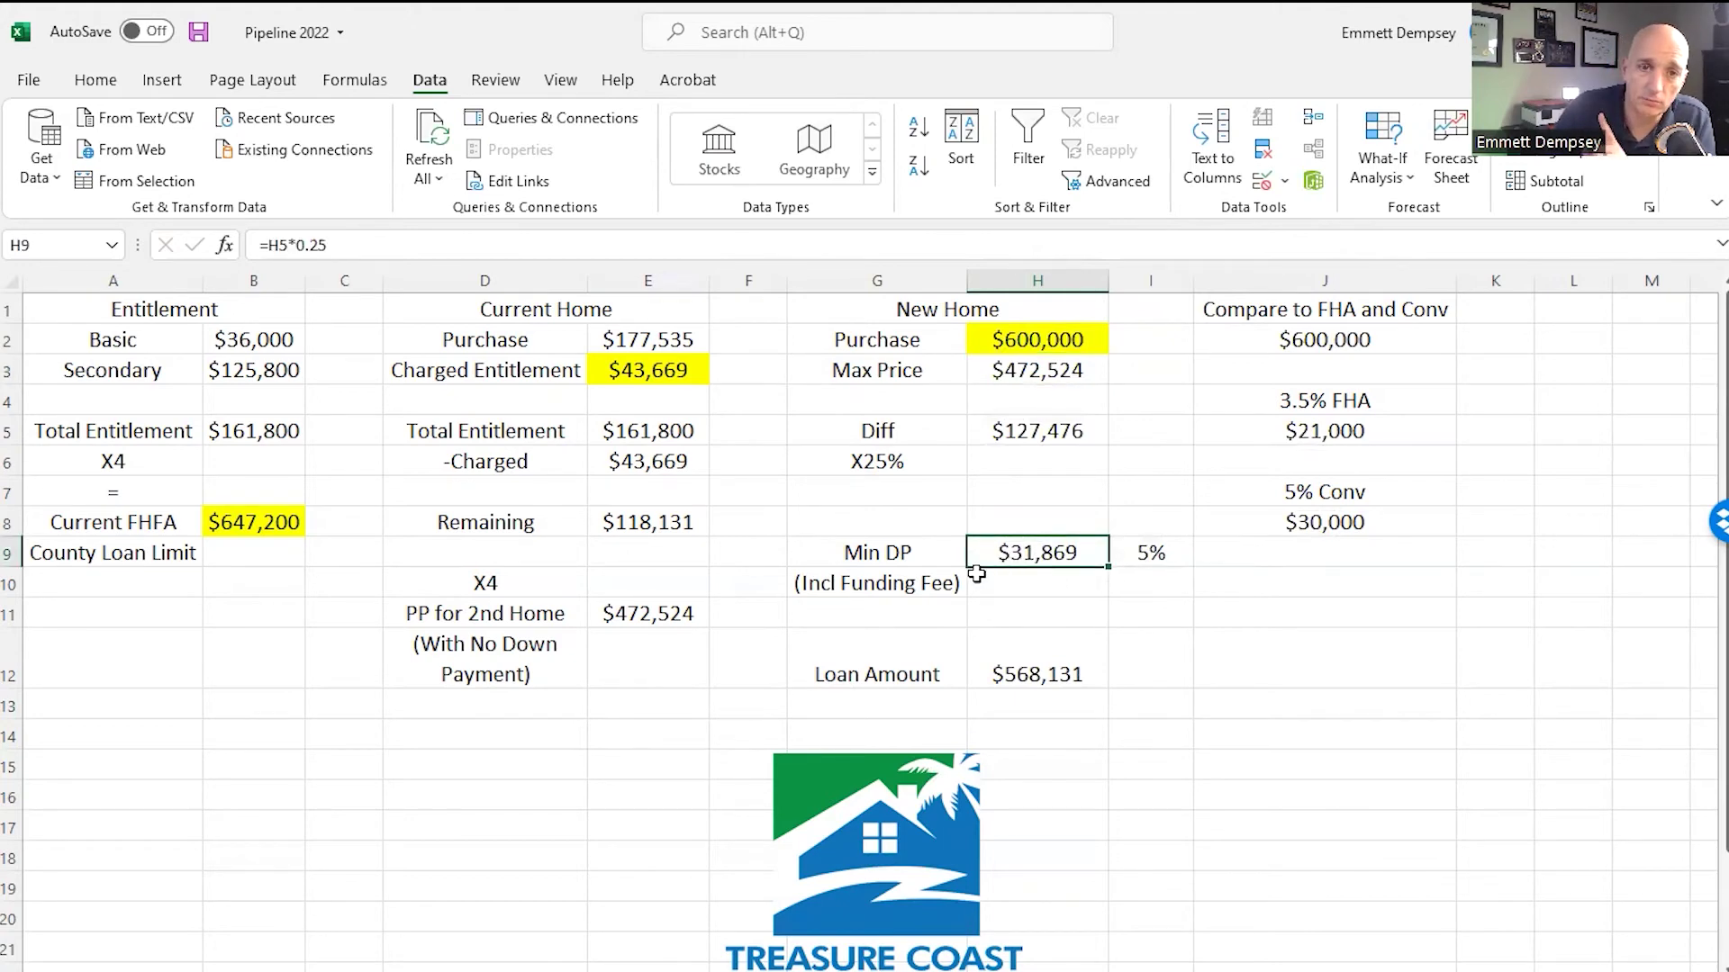
click(882, 587)
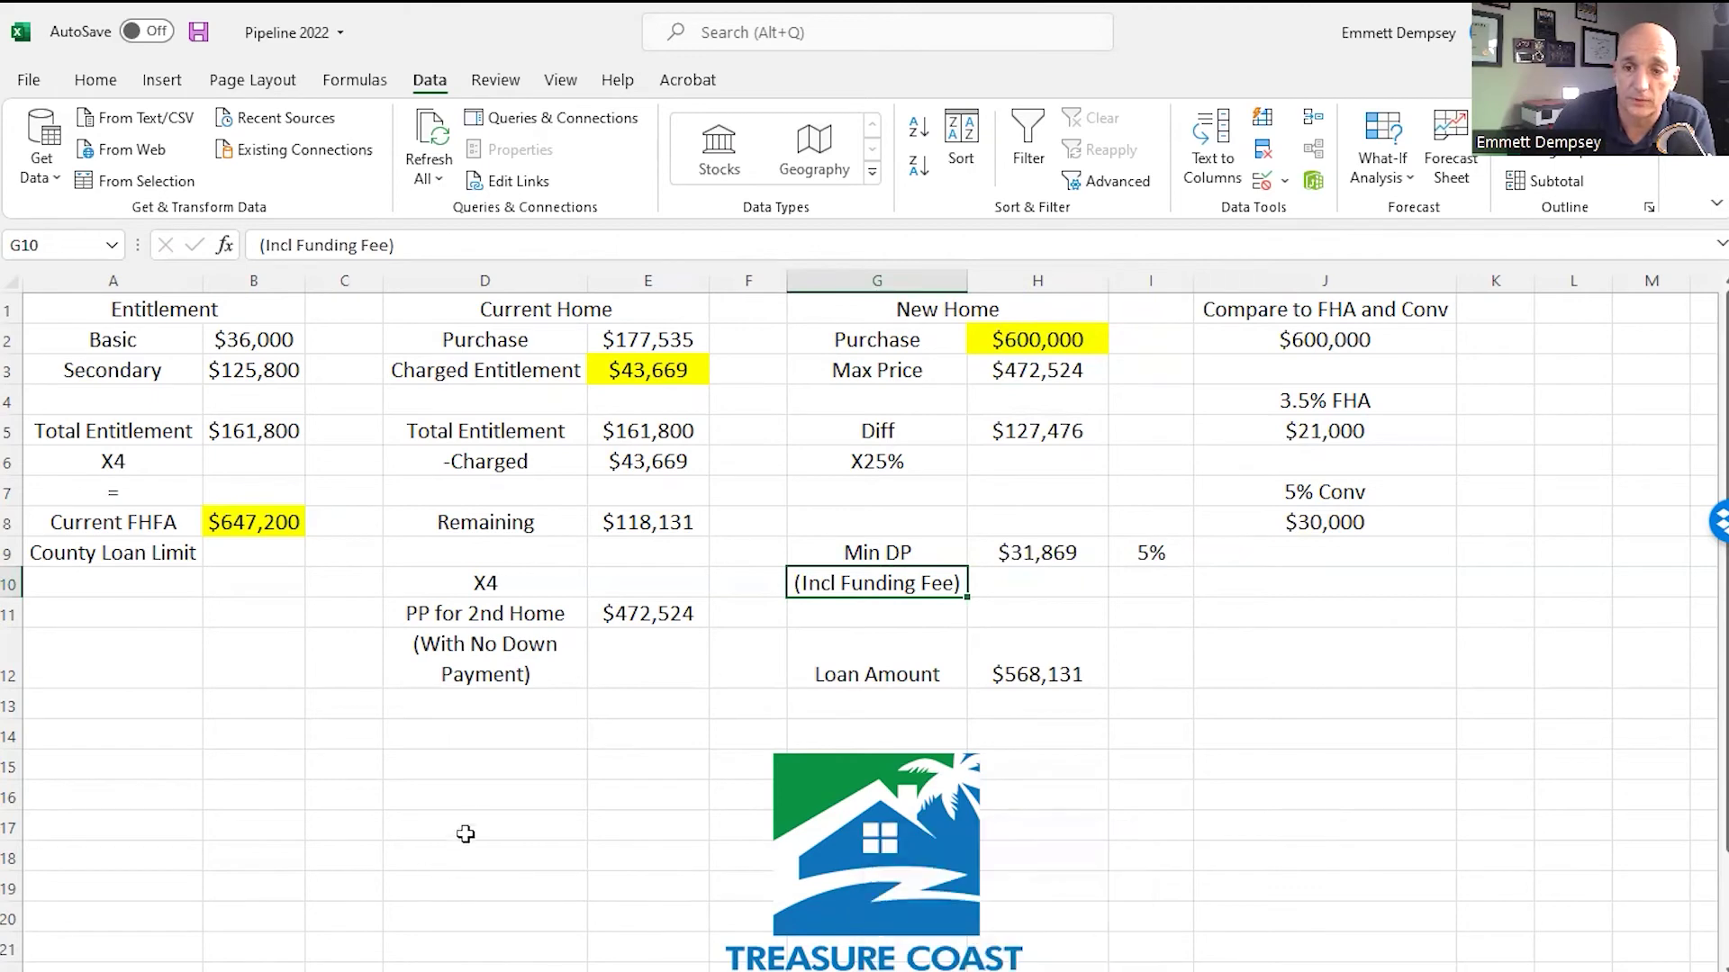
Set the new home's purchase price back to $500,000.
click(1050, 330)
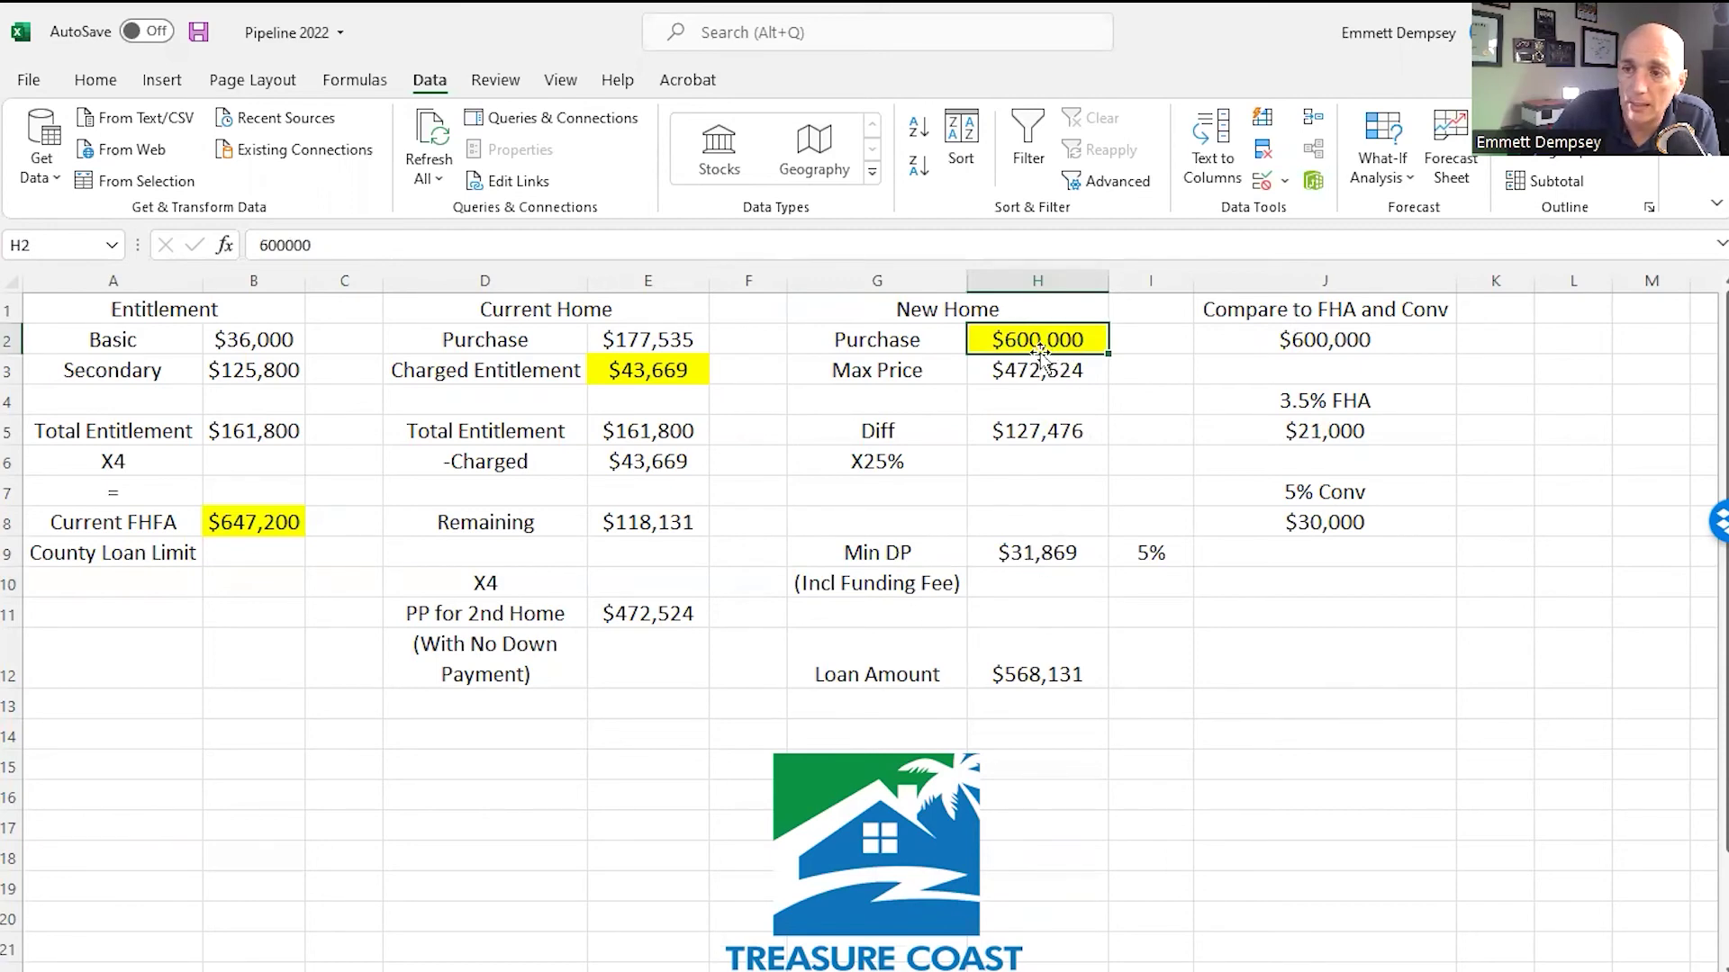
text(500,00)
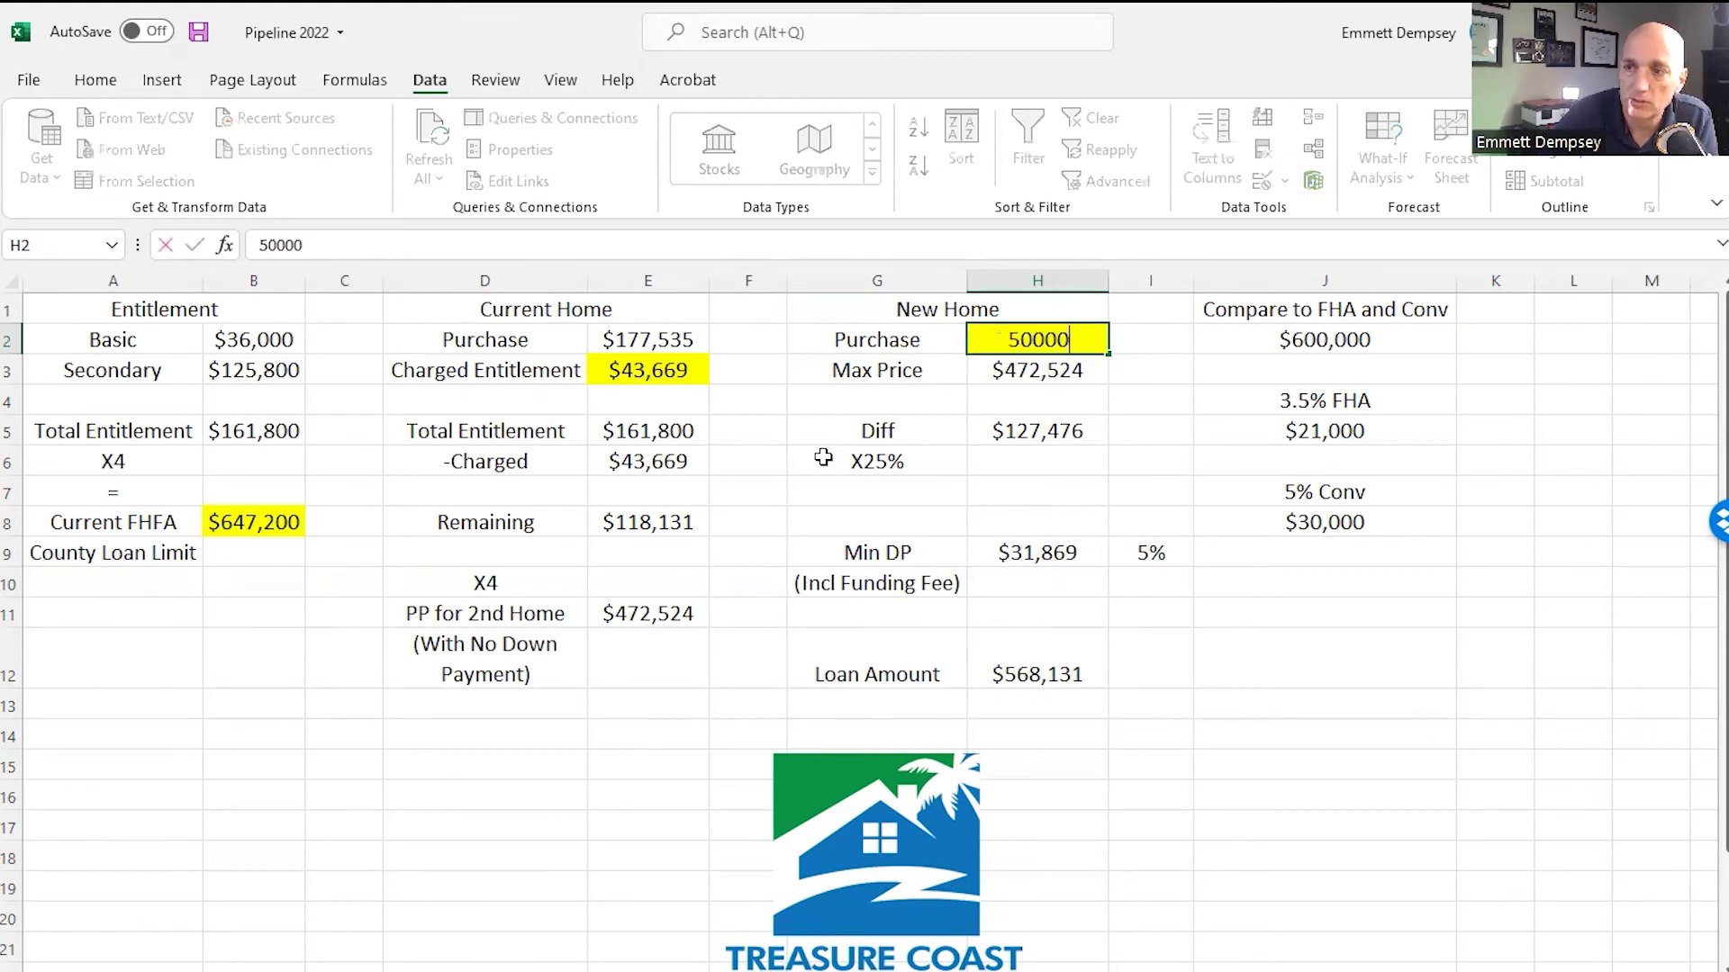
text(0)
key(Return)
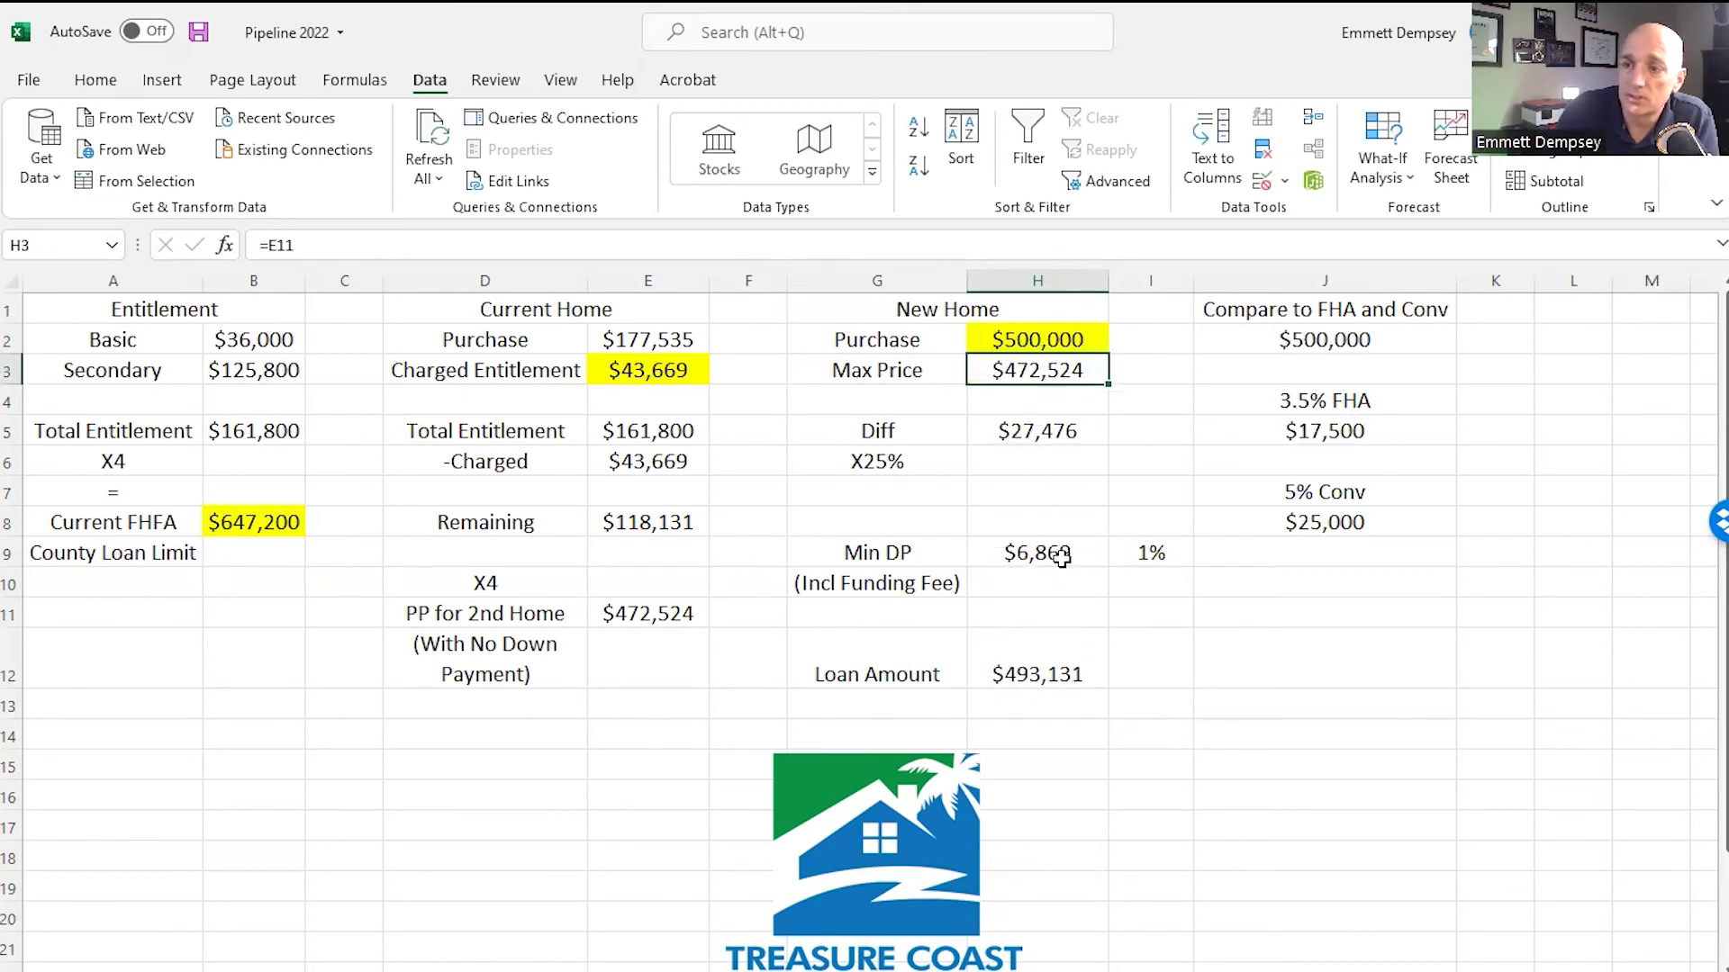